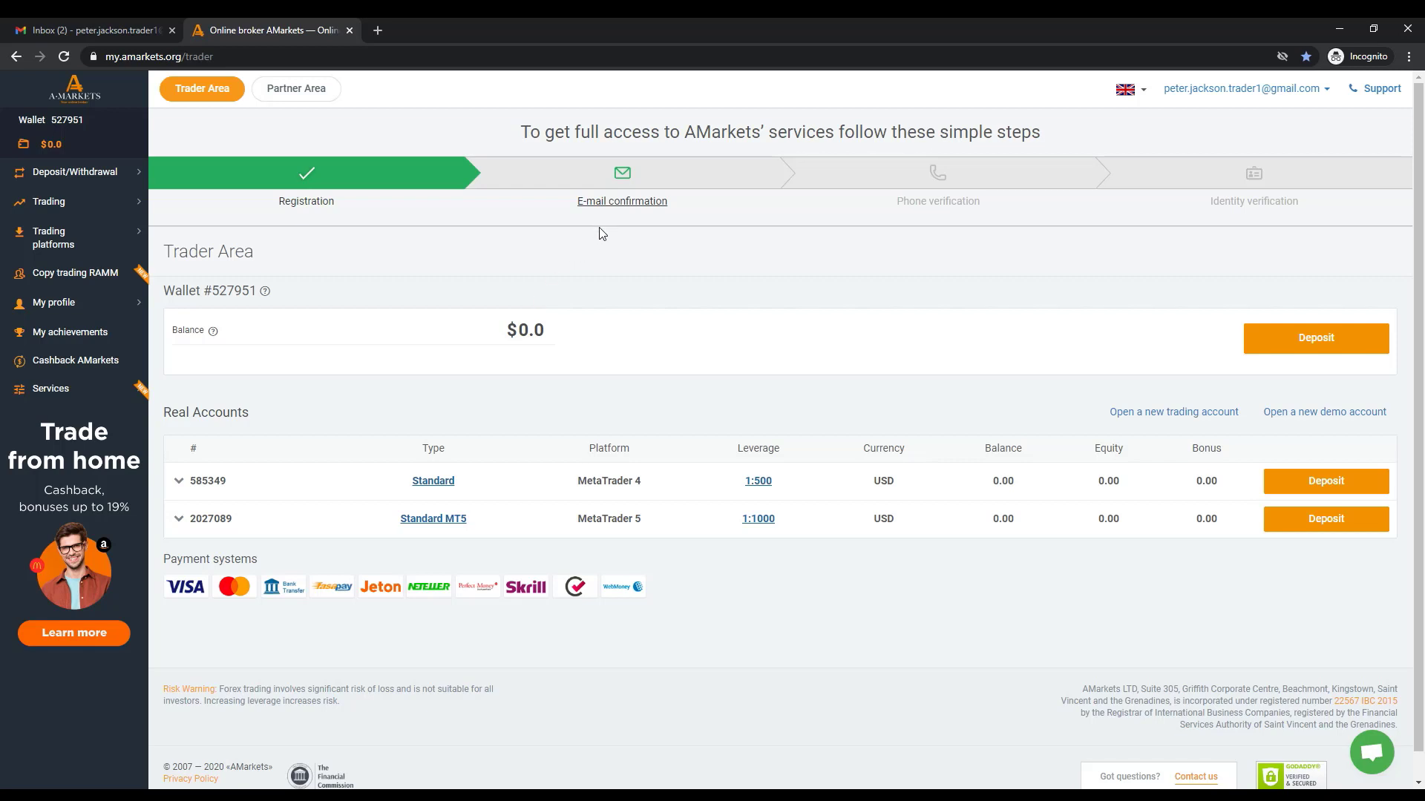
Open the E-mail confirmation step, which reports that a confirmation link was sent
left_click(634, 207)
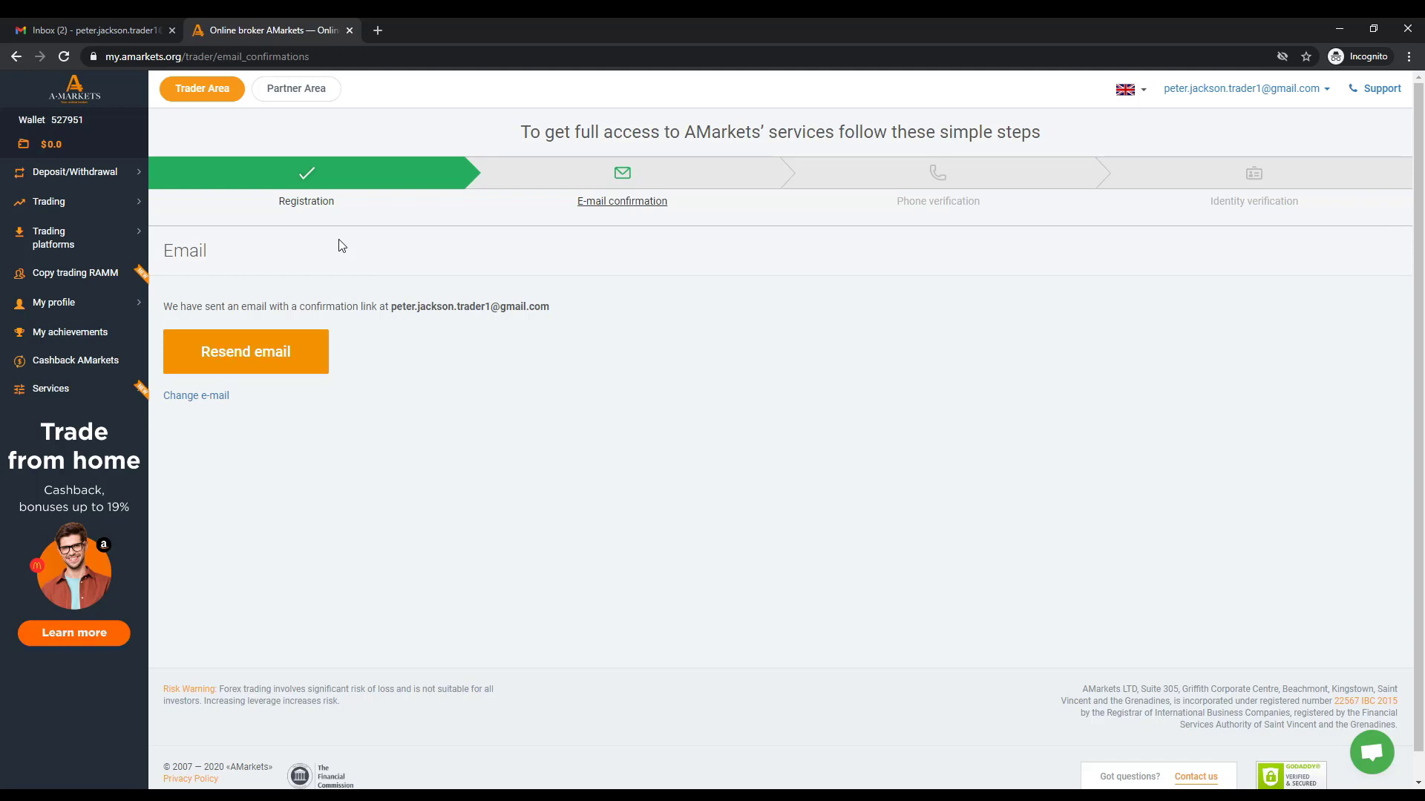
Try the old Gmail confirmation link, find it invalid, and resend the confirmation email from AMarkets
left_click(119, 29)
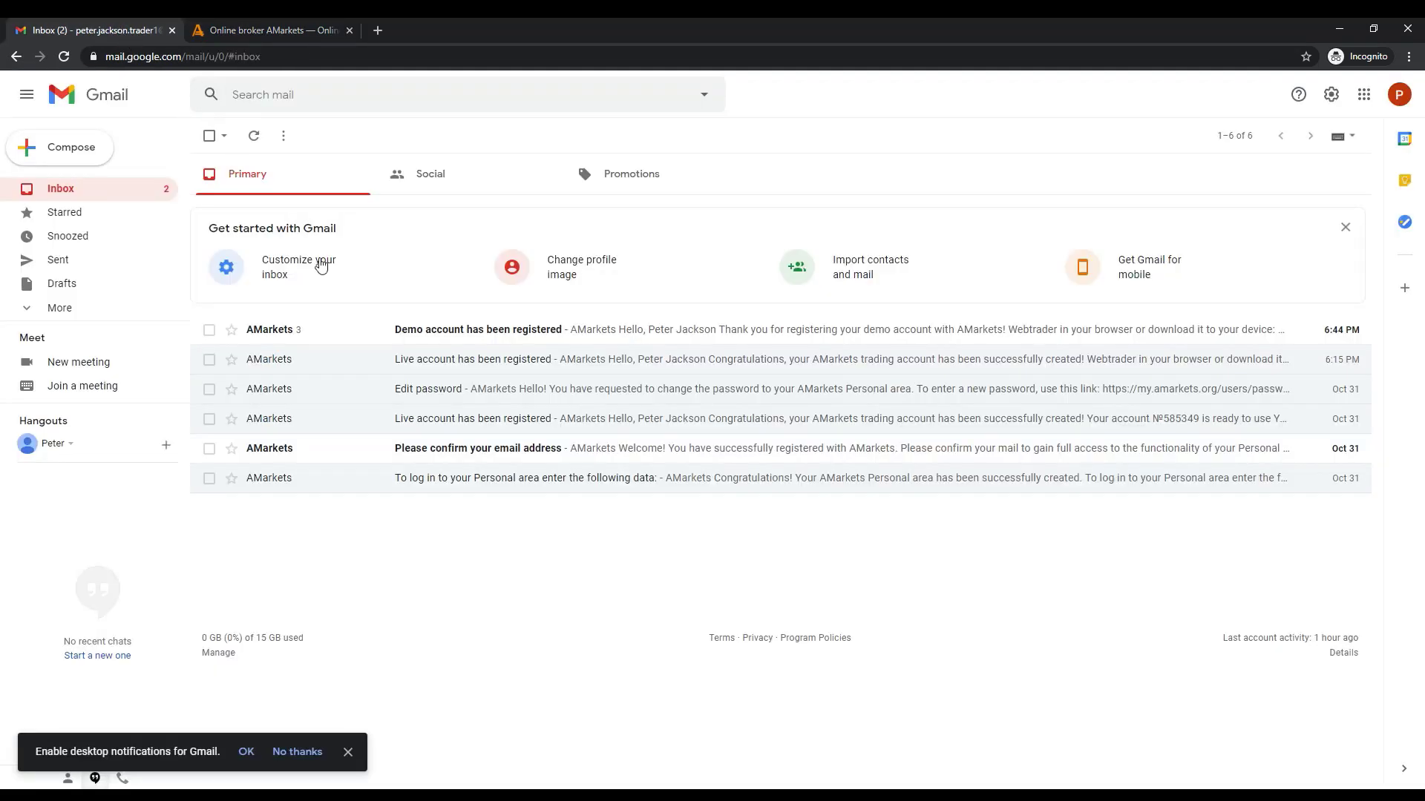
left_click(496, 461)
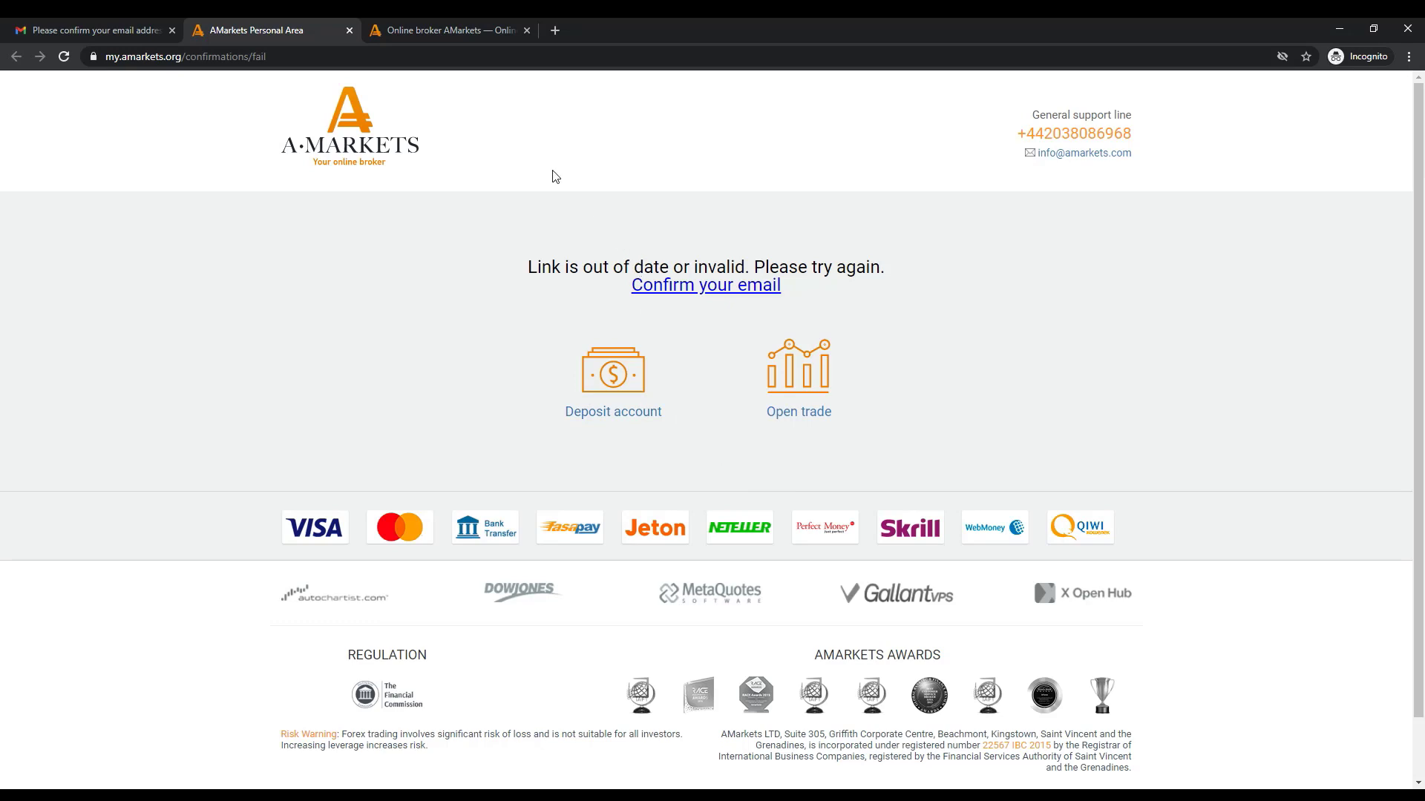
left_click(465, 30)
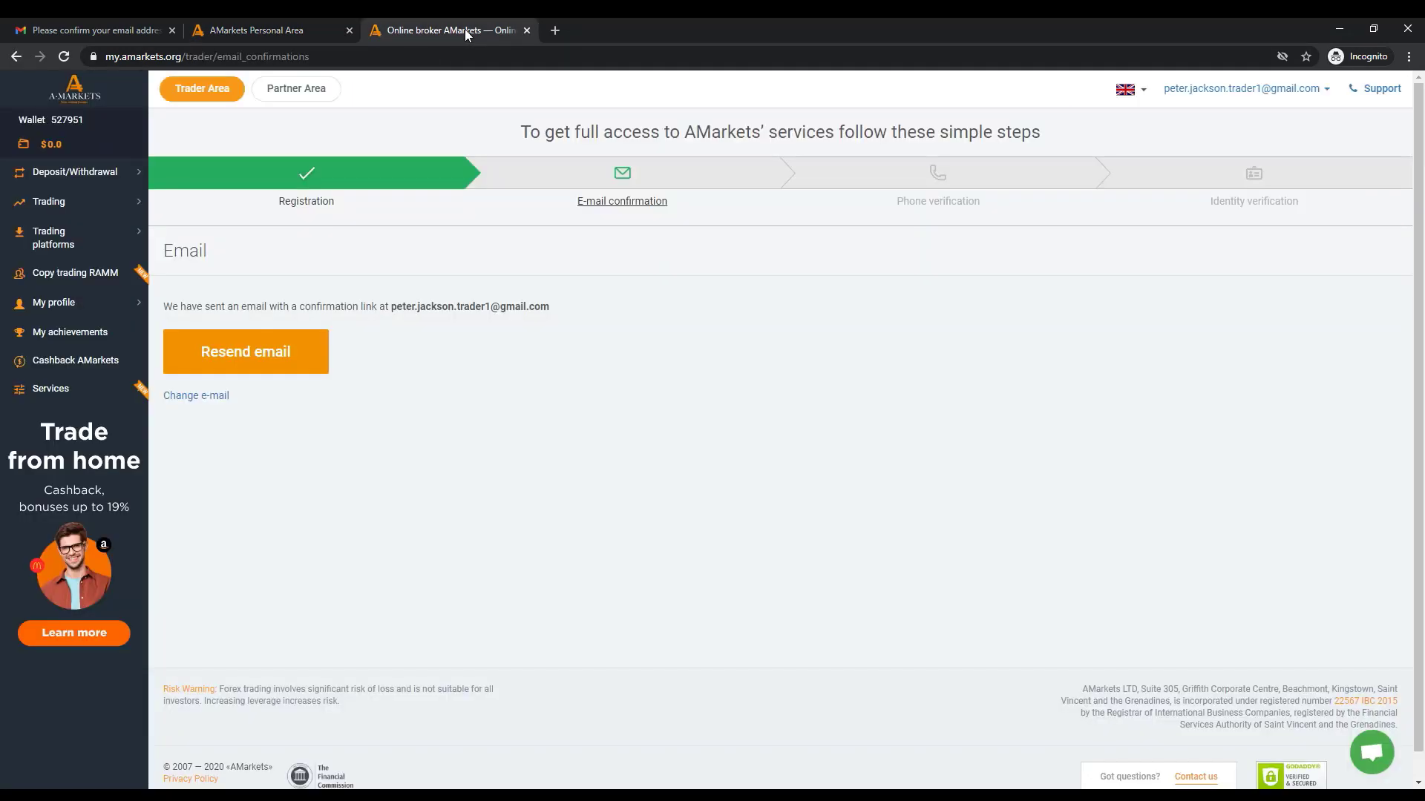
left_click(236, 368)
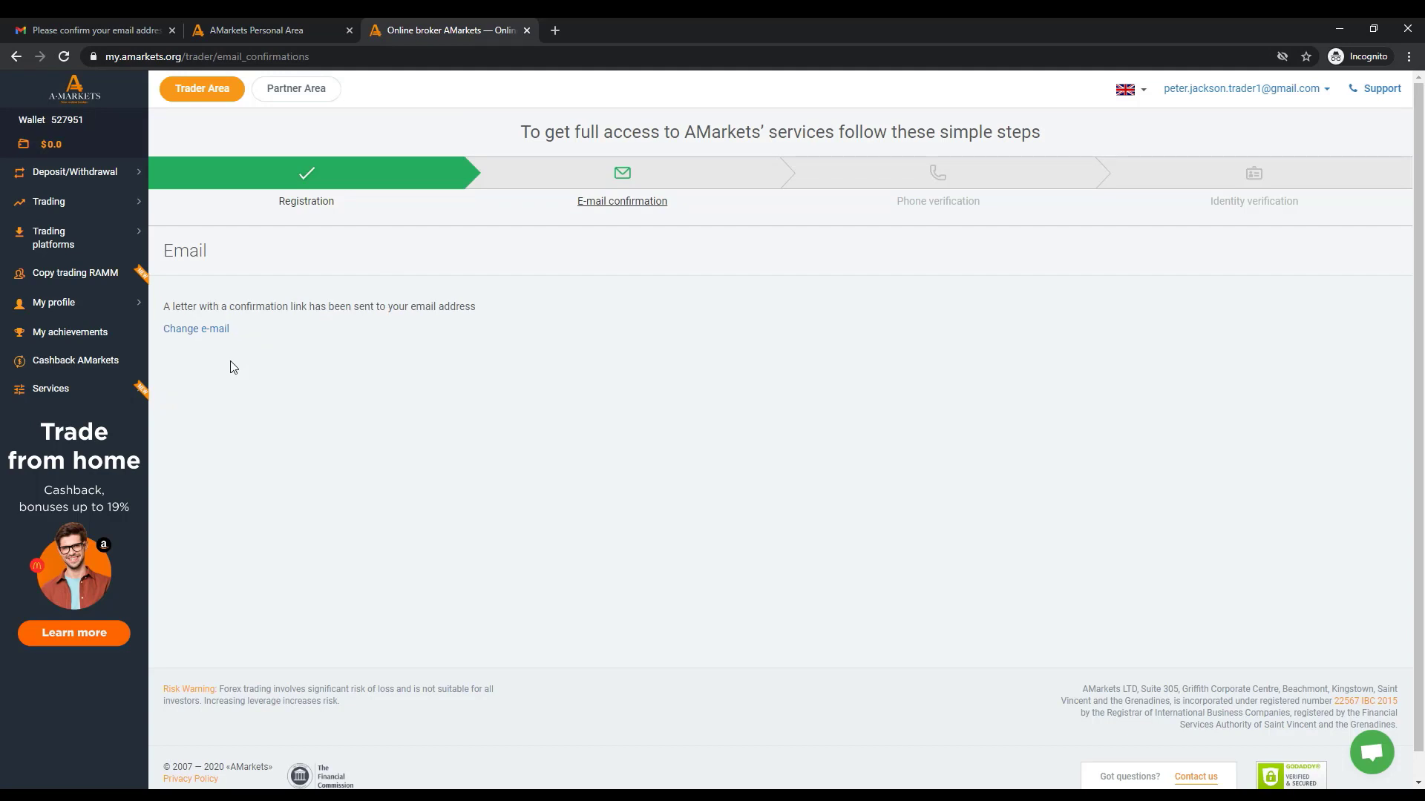
Verify the e-mail address via the new 'Please confirm your email address' message in Gmail
left_click(141, 31)
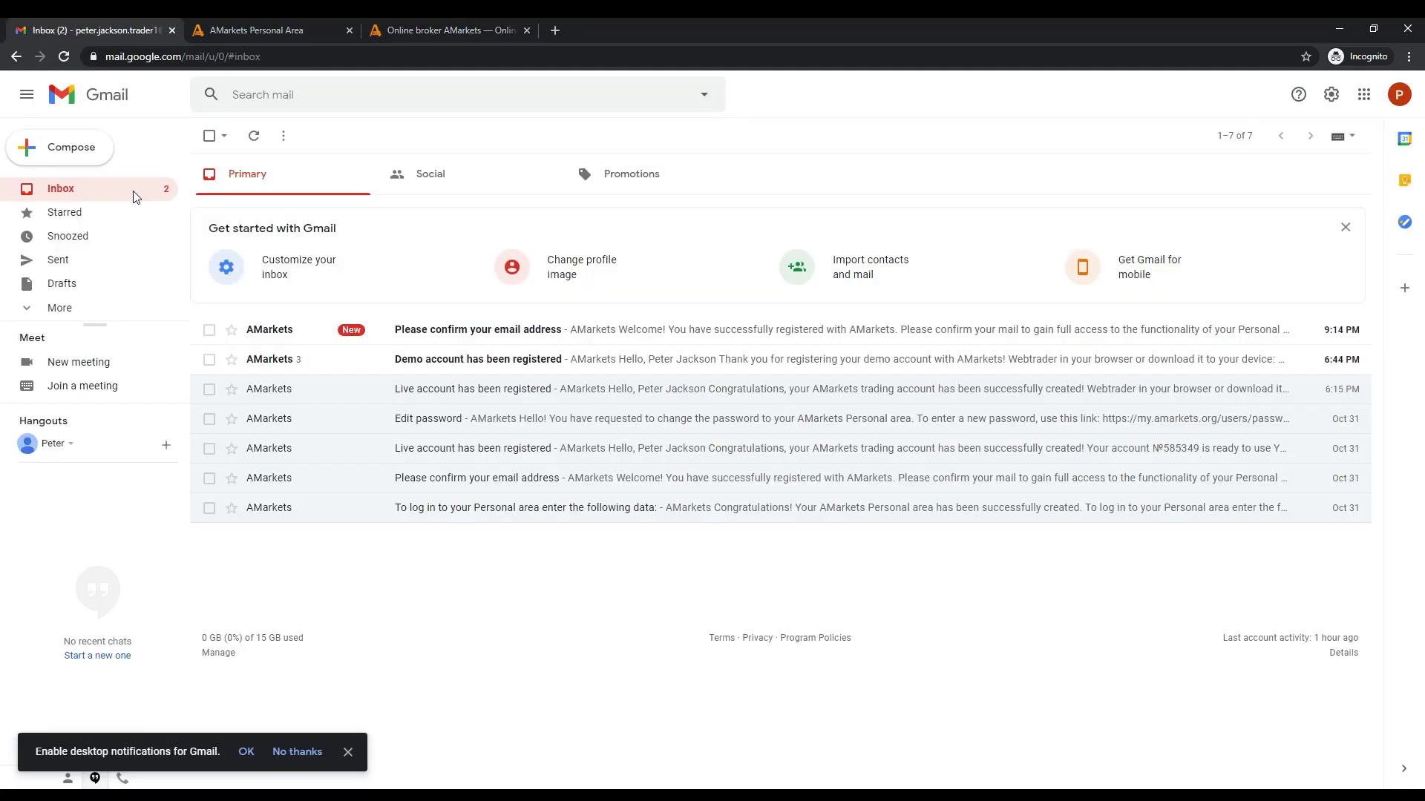
left_click(571, 338)
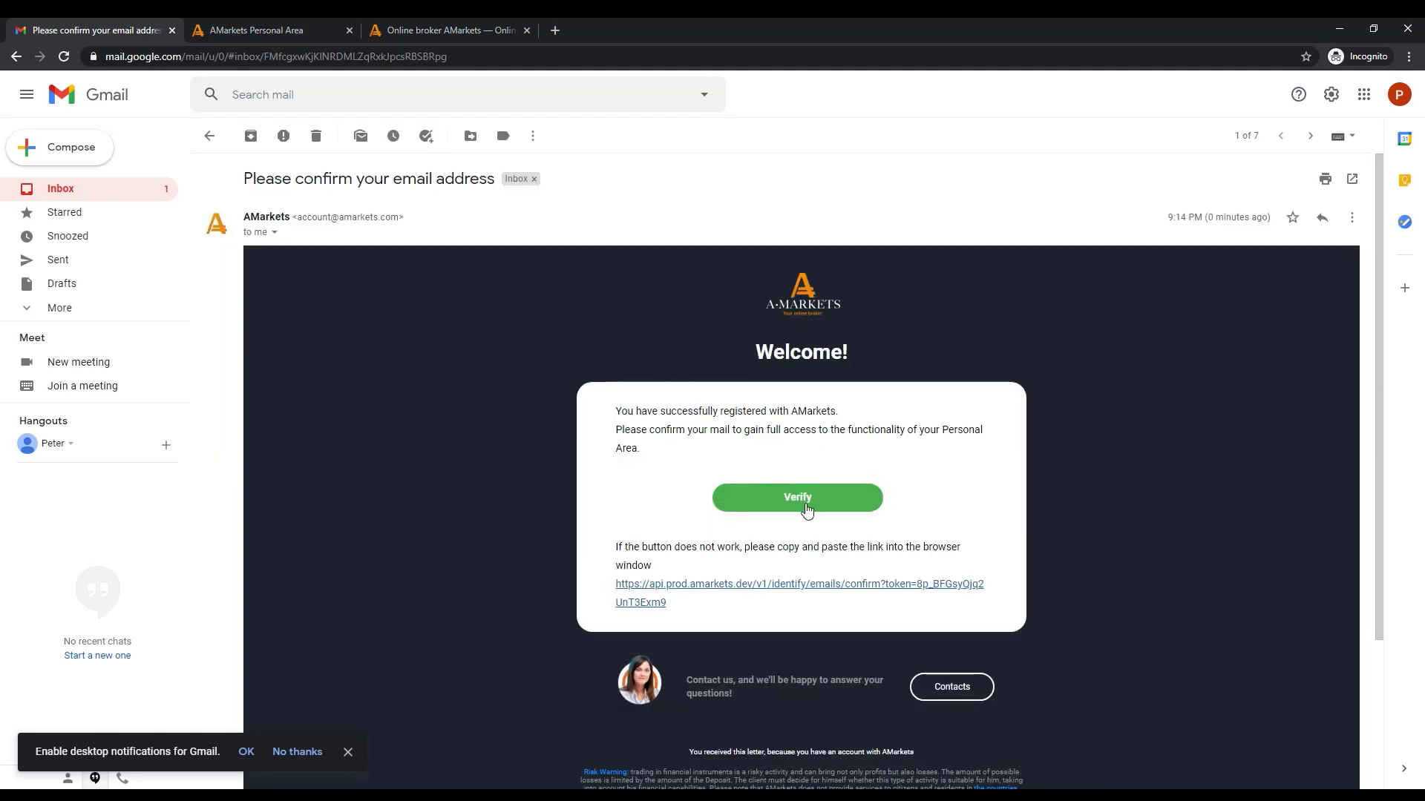
left_click(806, 506)
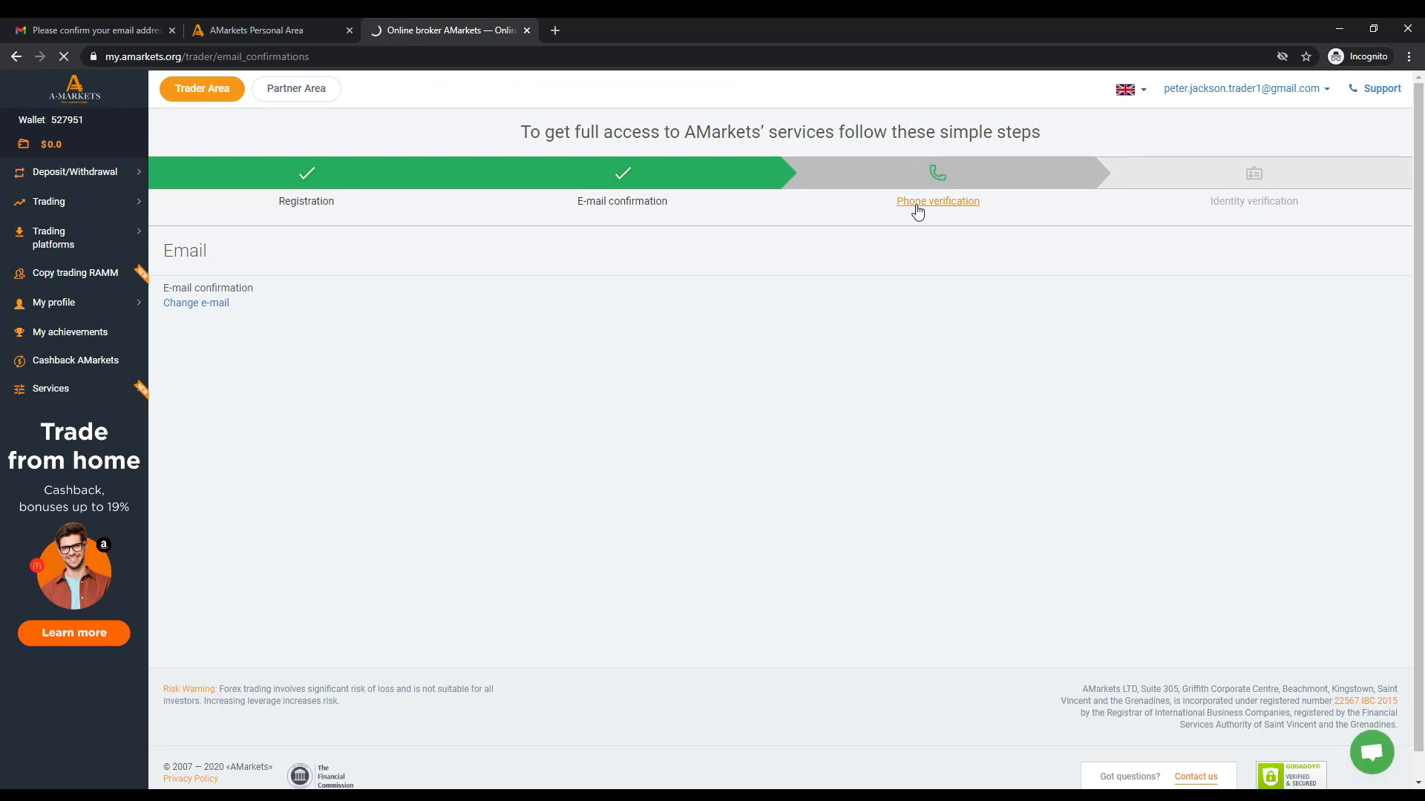
Go to Phone verification and browse the country dialling code list beside the phone field
left_click(918, 211)
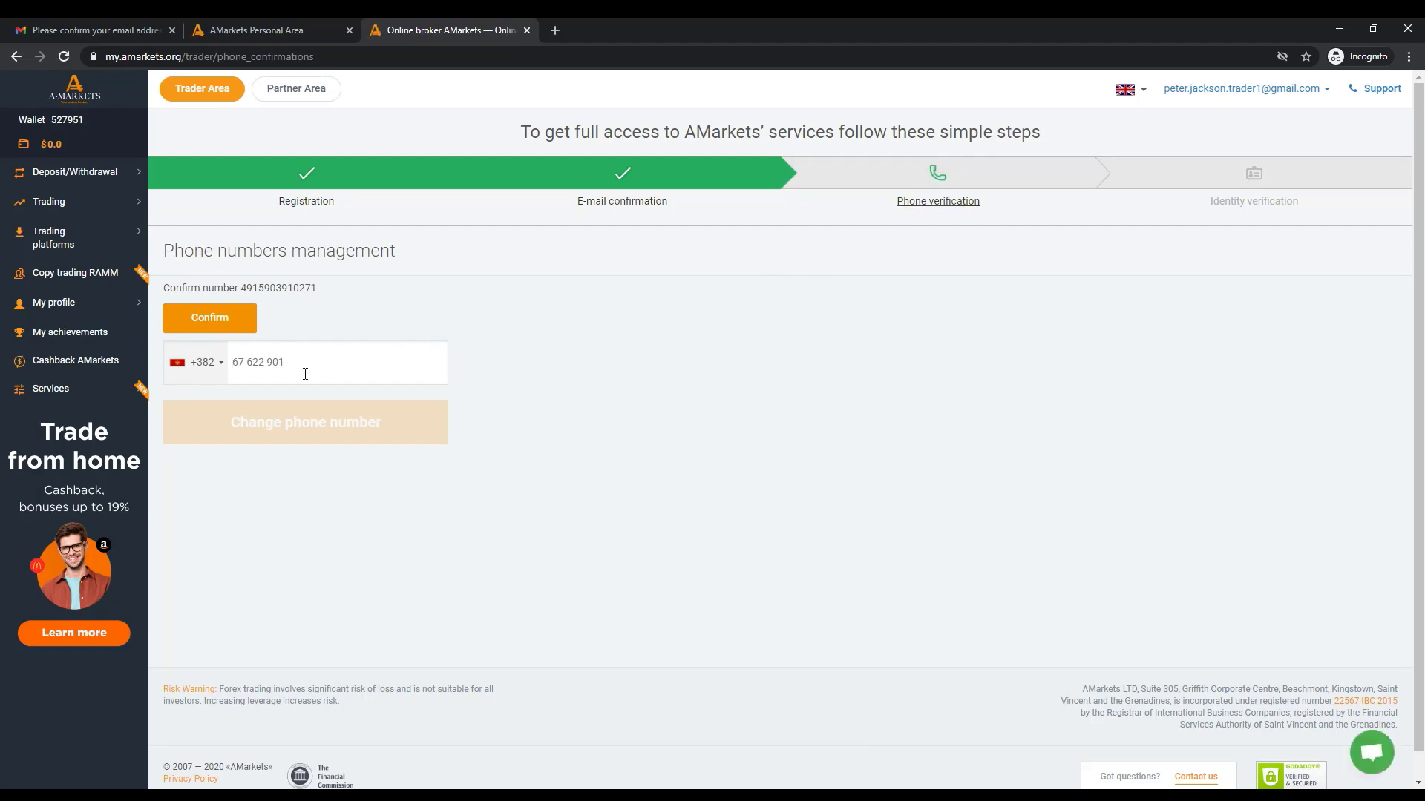
left_click(200, 360)
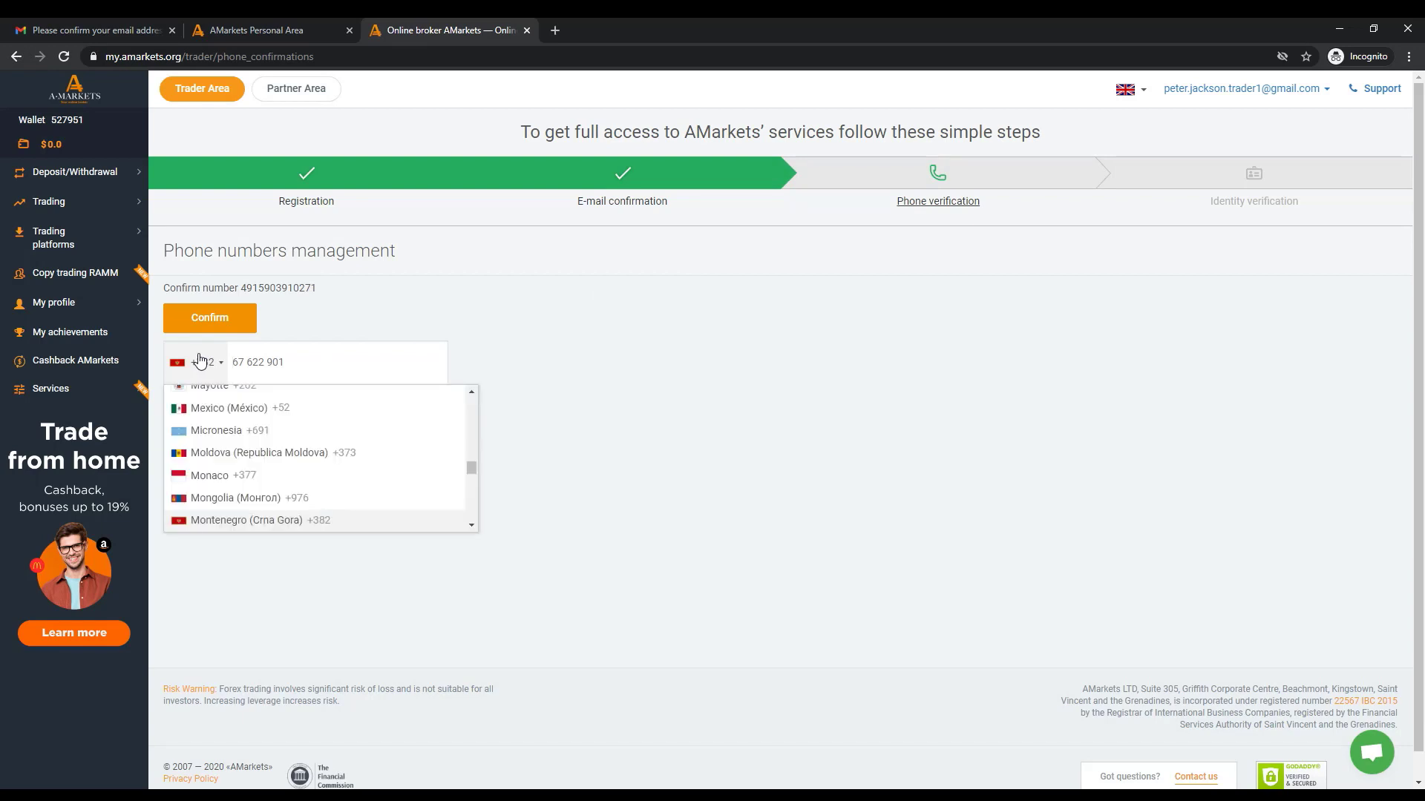
scroll(252, 472, "up", 2)
scroll(252, 472, "up", 5)
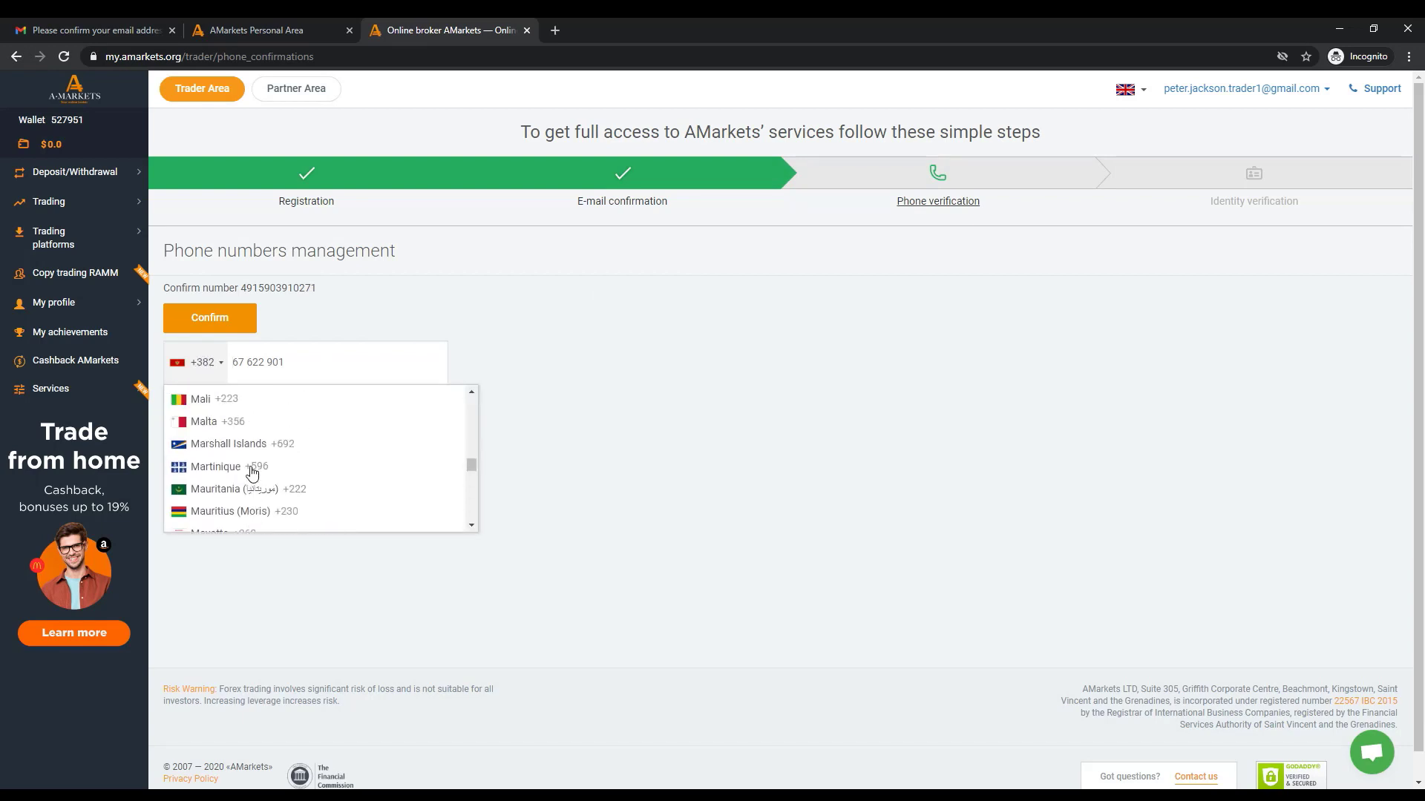
scroll(252, 473, "up", 5)
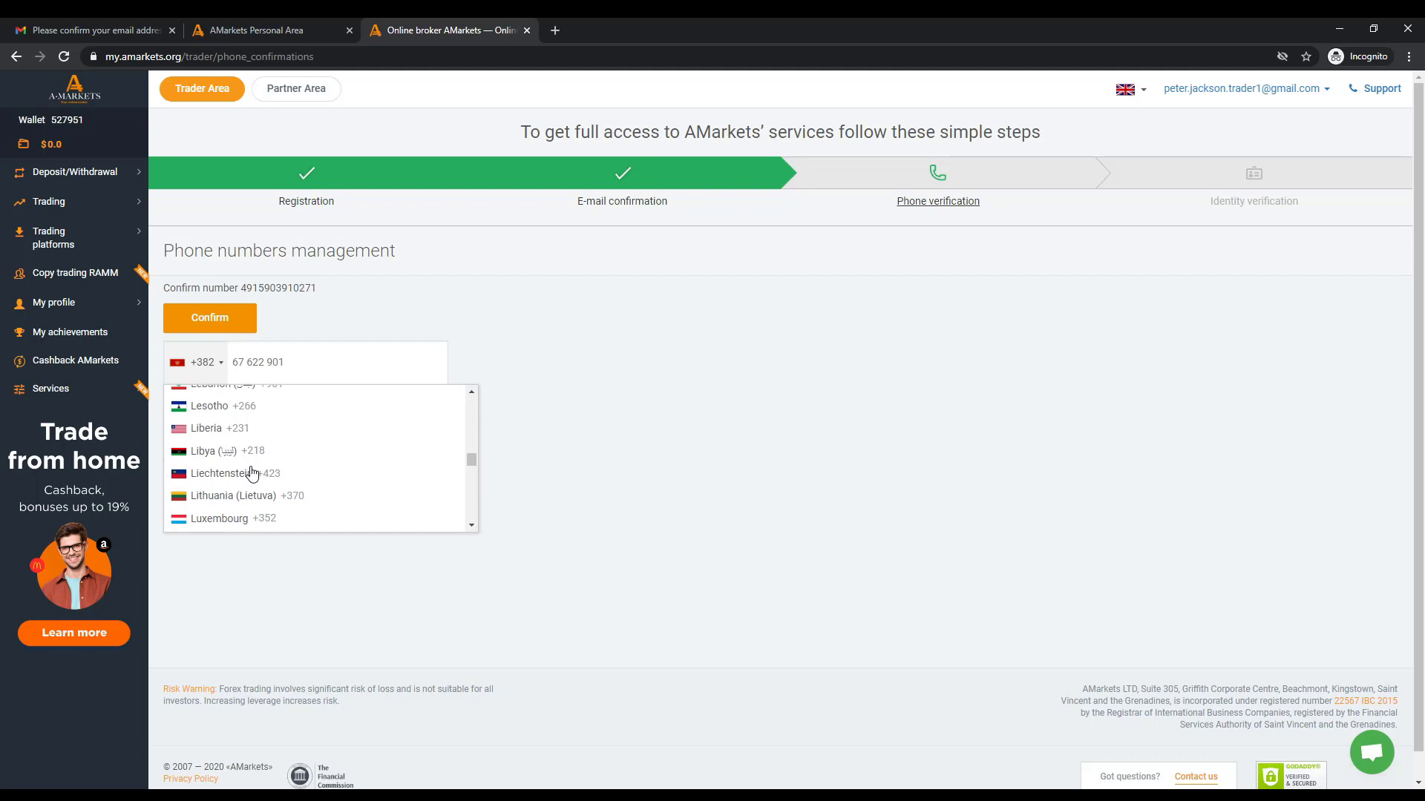
scroll(252, 472, "up", 3)
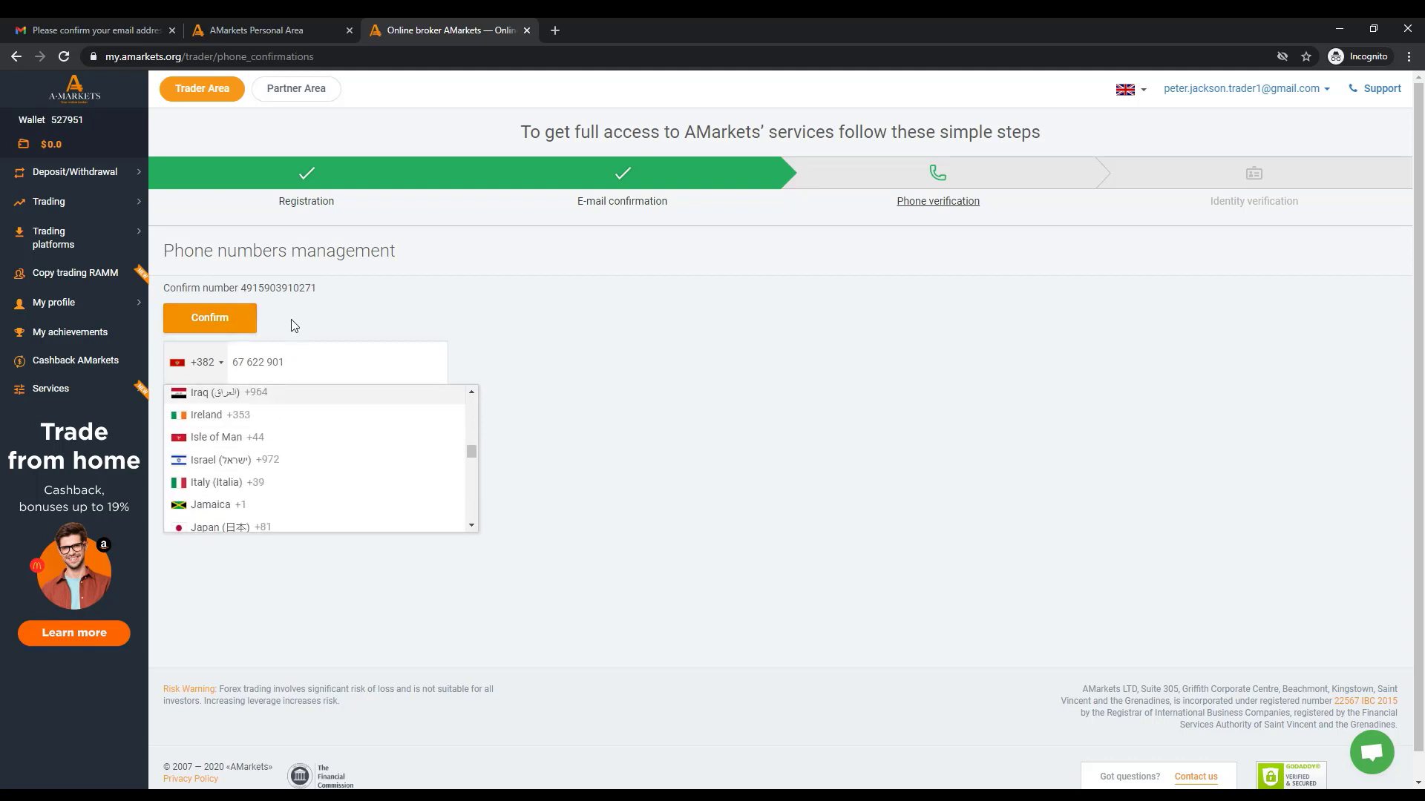
left_click(308, 328)
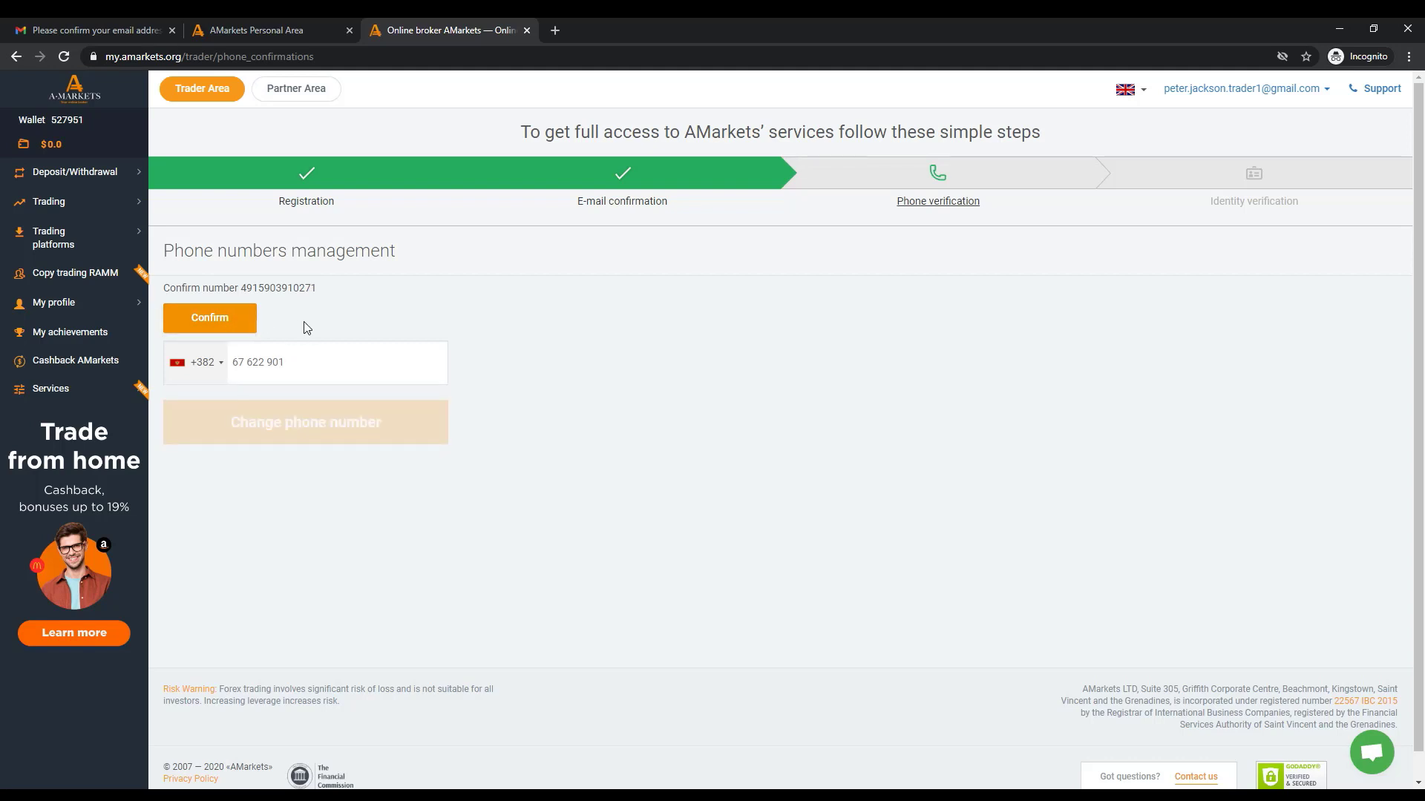
Confirm the phone number by entering and submitting the received SMS verification code
left_click(249, 327)
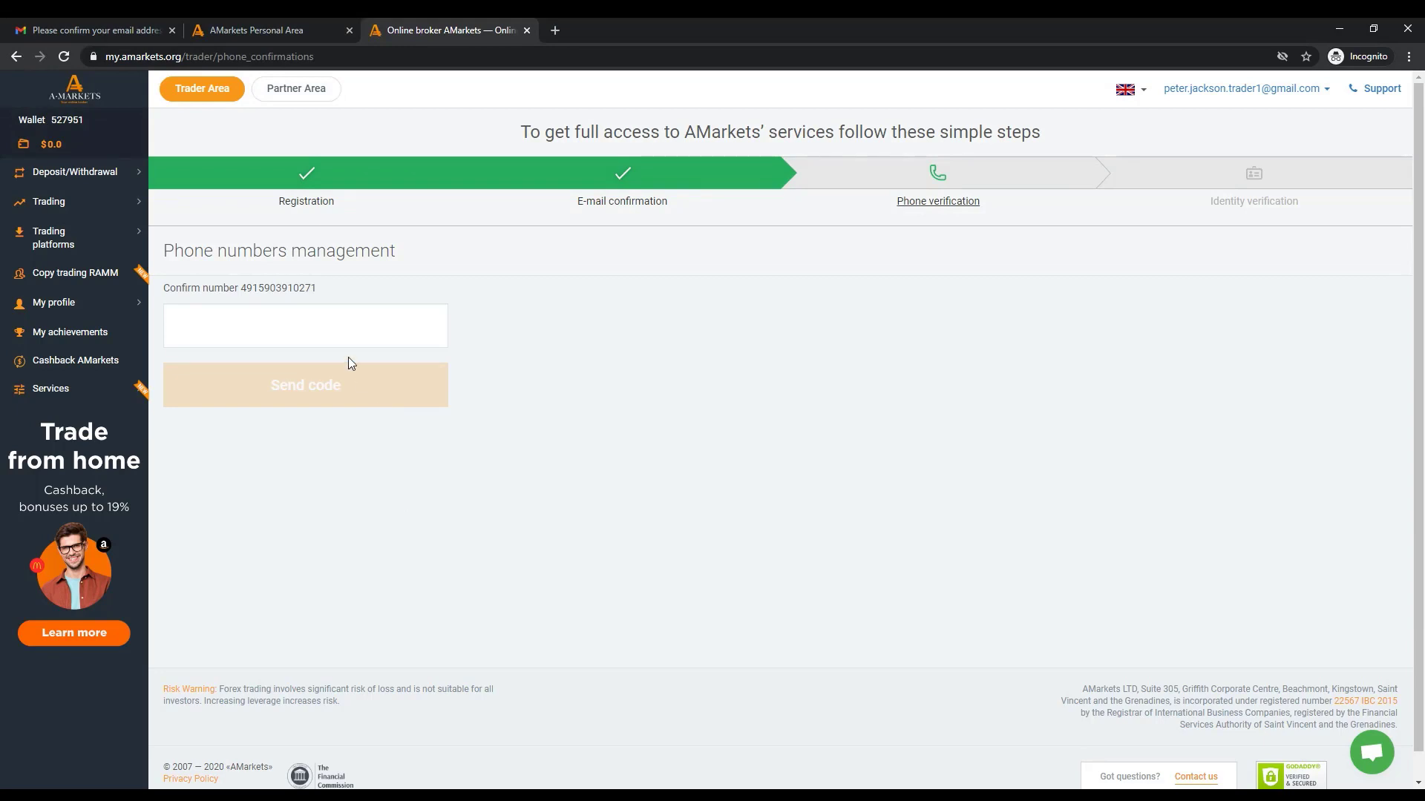
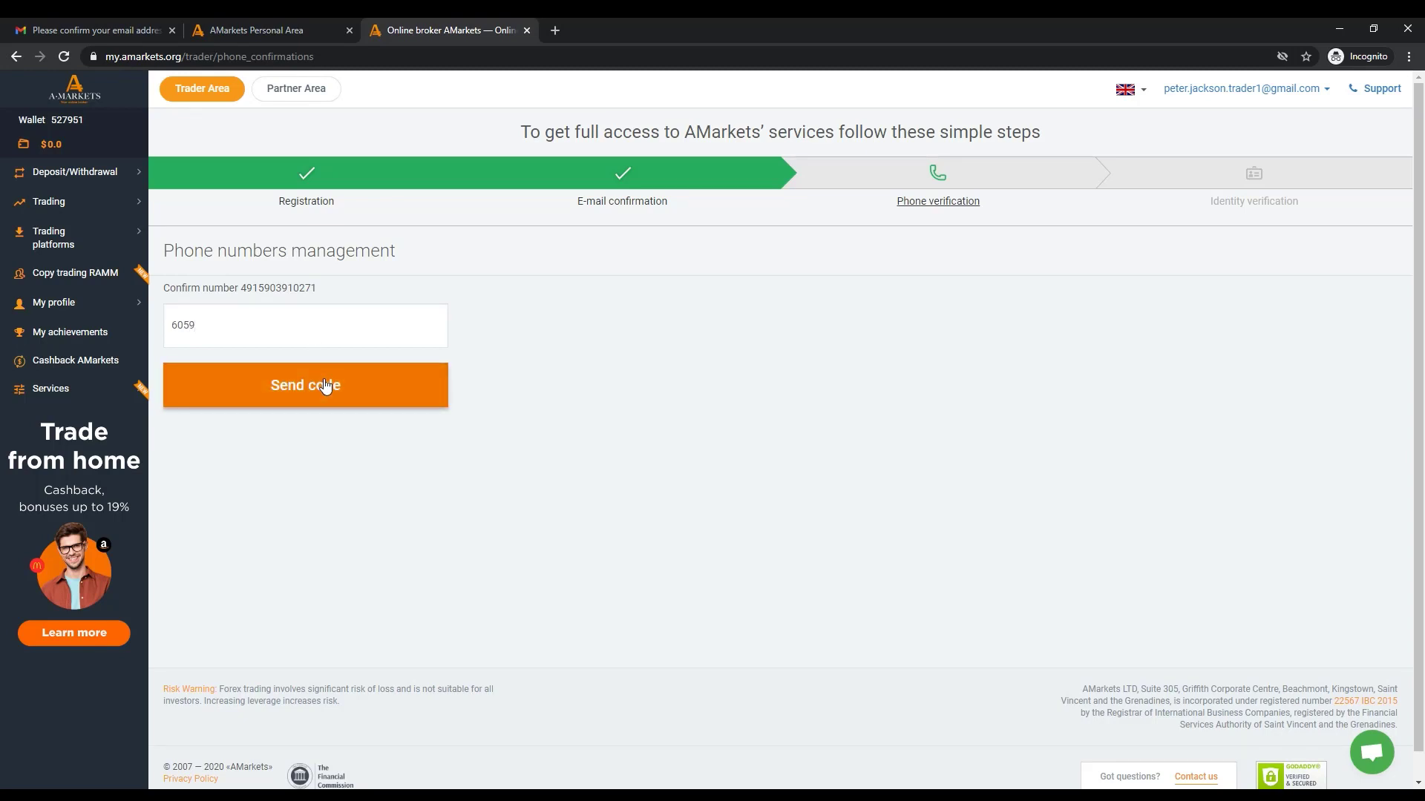
left_click(326, 385)
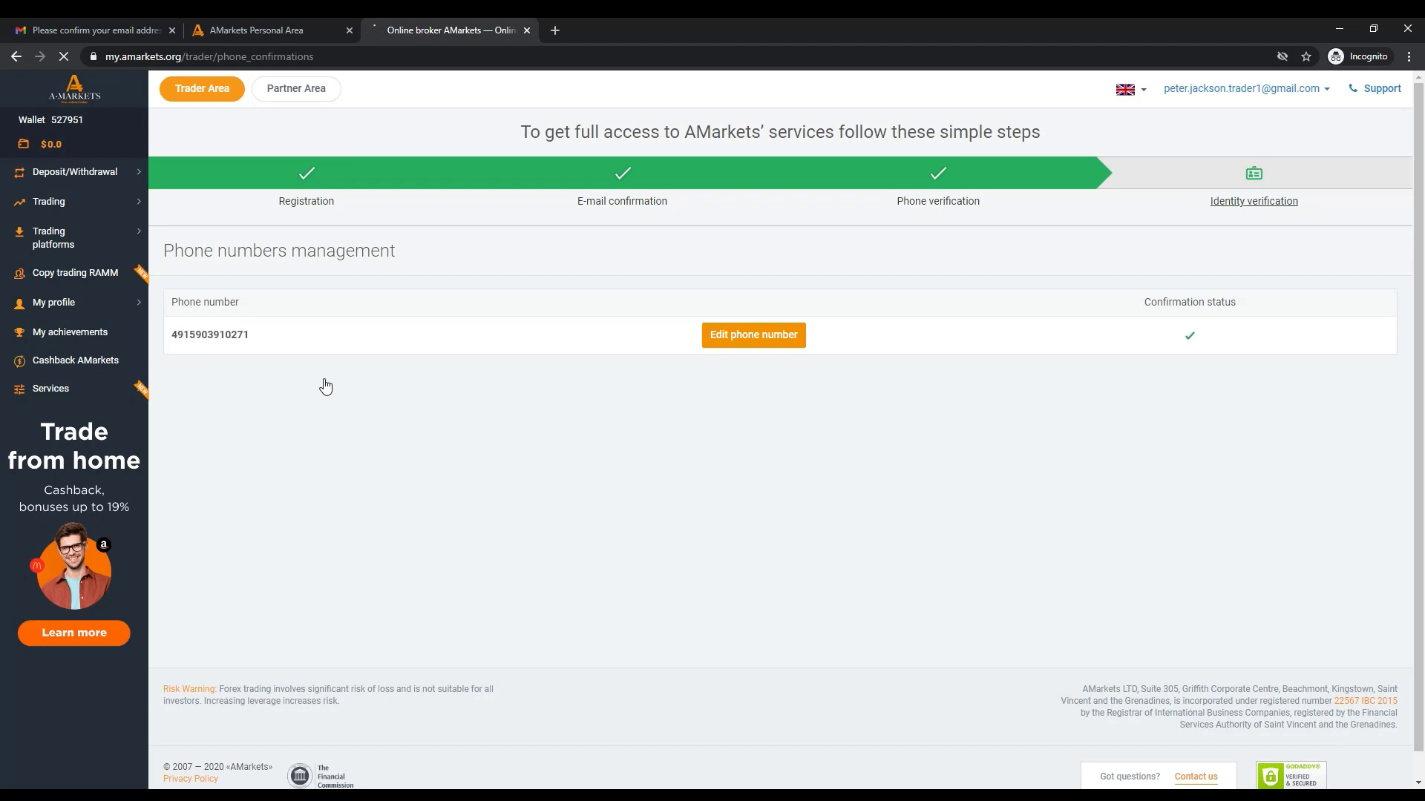
Load the Identity verification step with the passport/ID and Payment system forms
left_click(1283, 205)
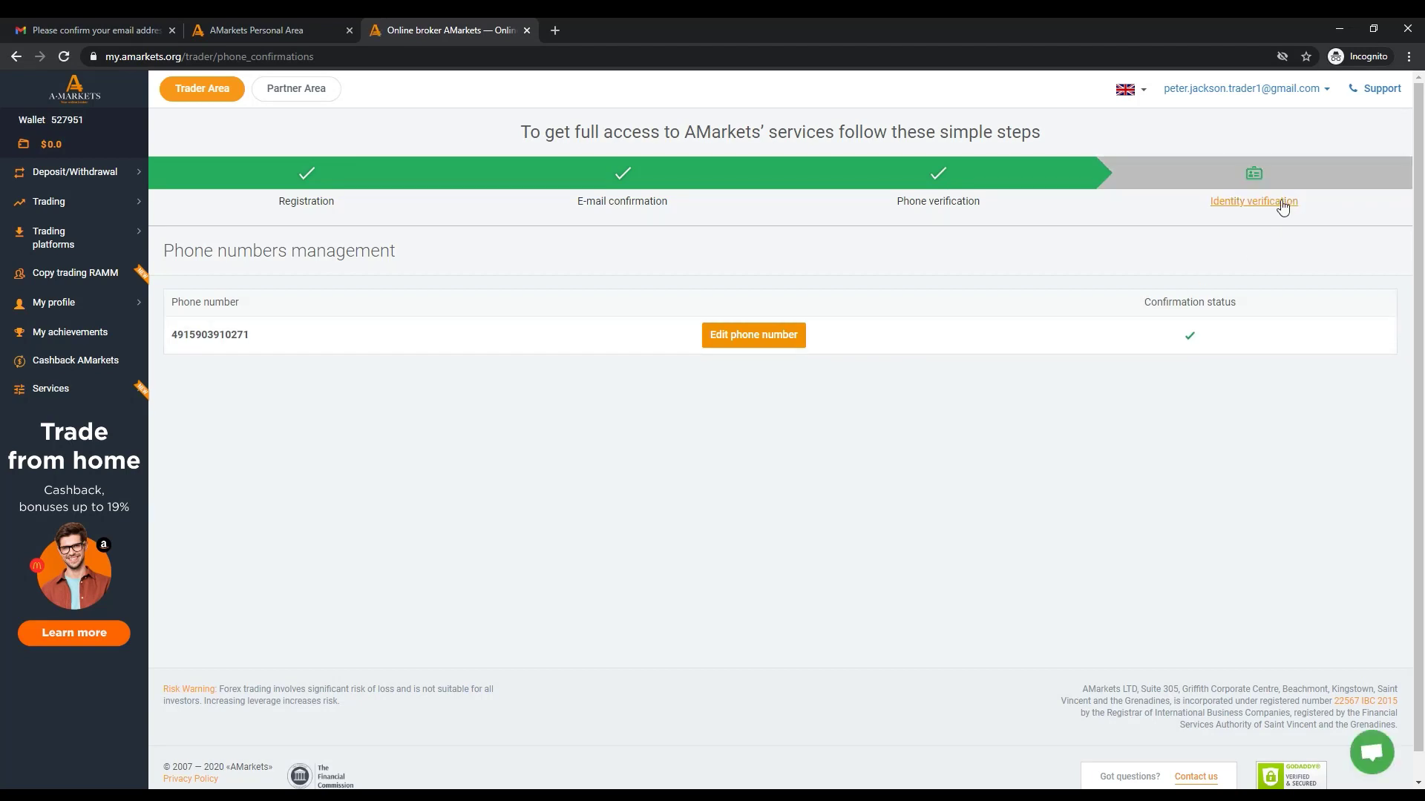
left_click(1283, 205)
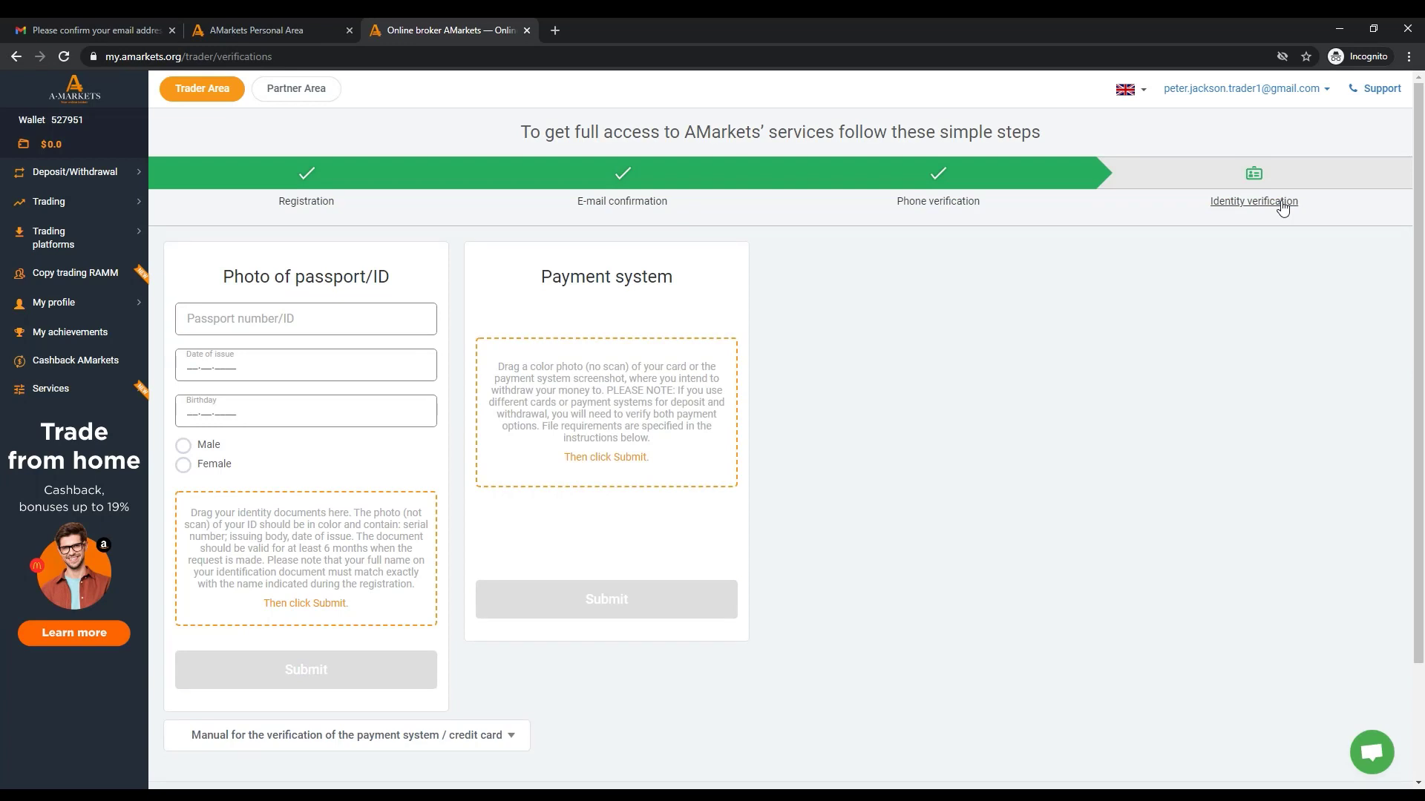
left_click(1282, 208)
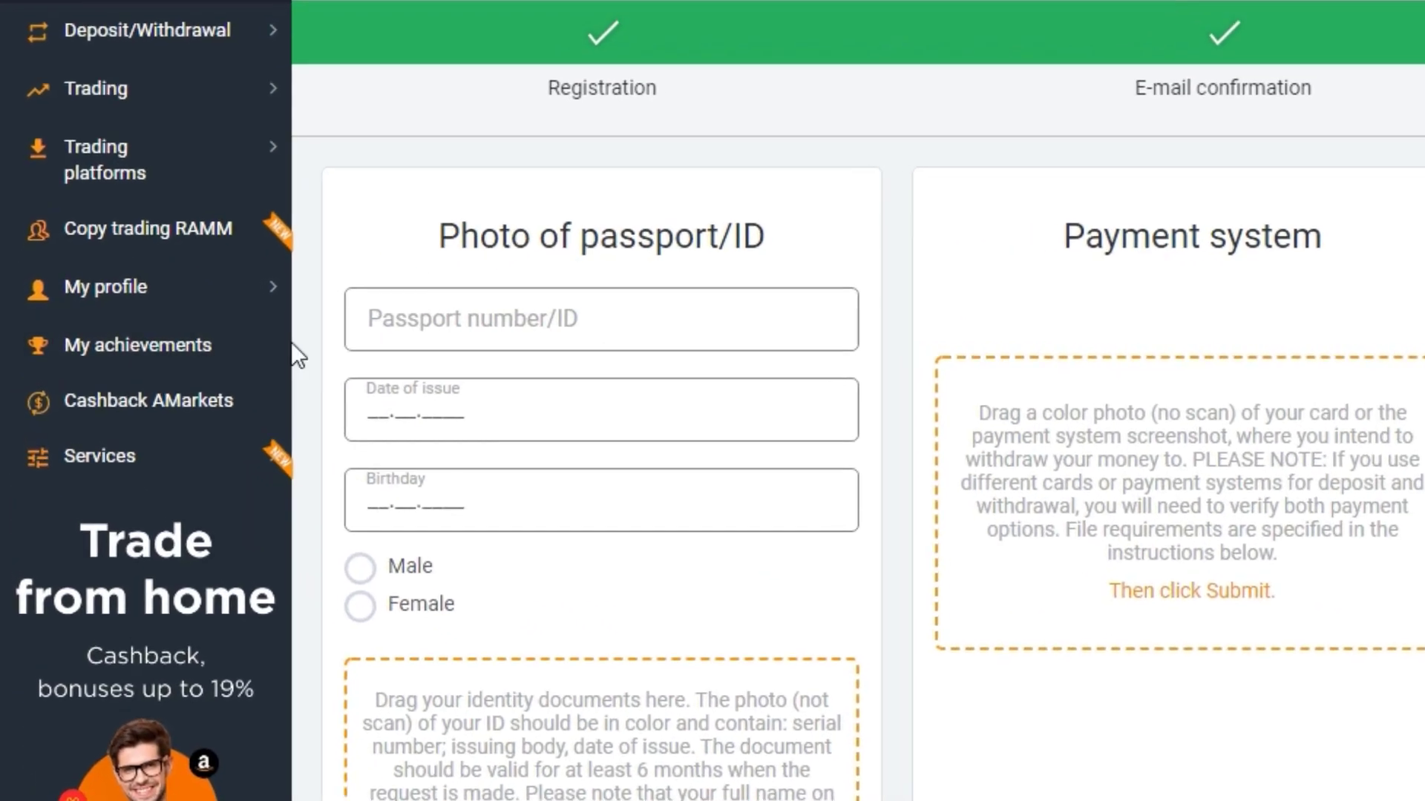
left_click(174, 310)
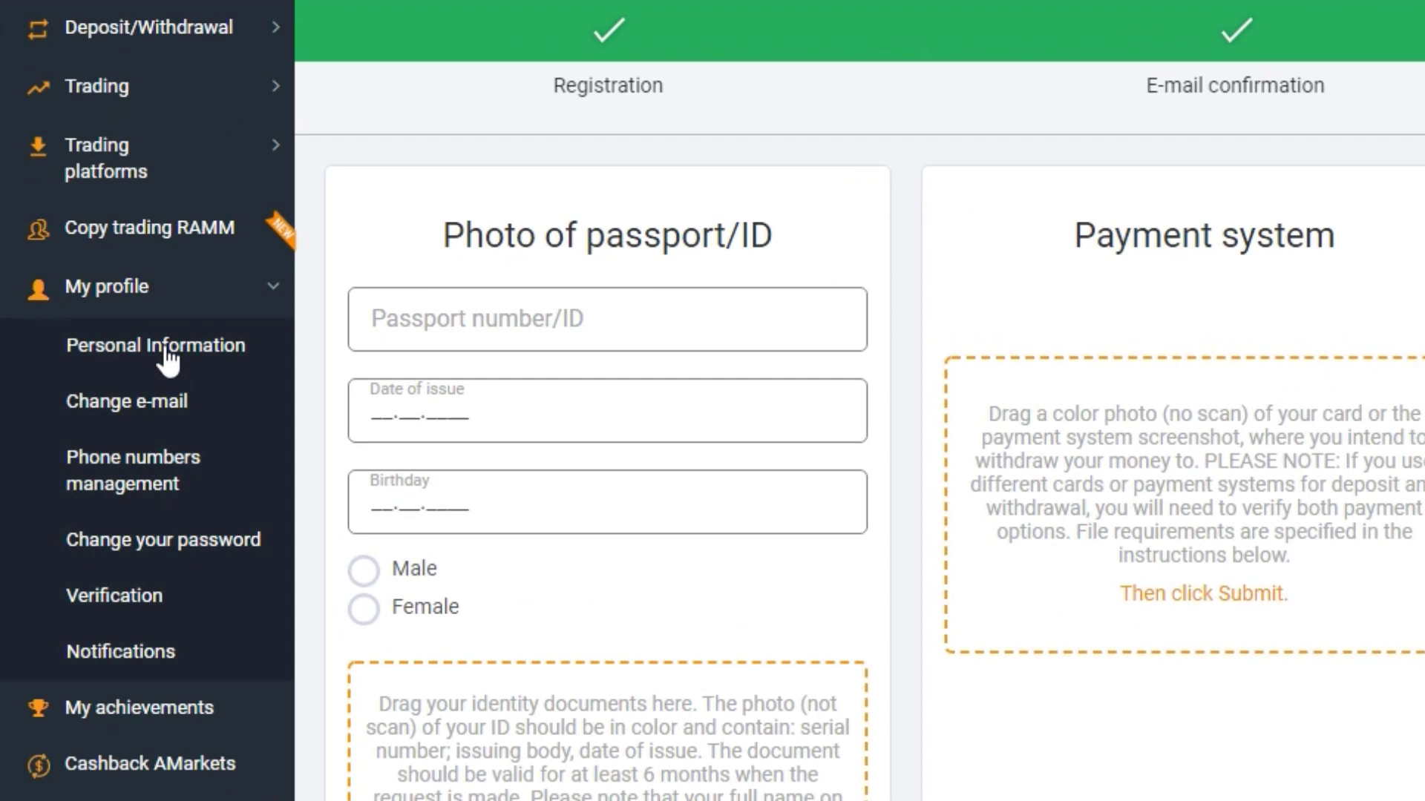
left_click(170, 362)
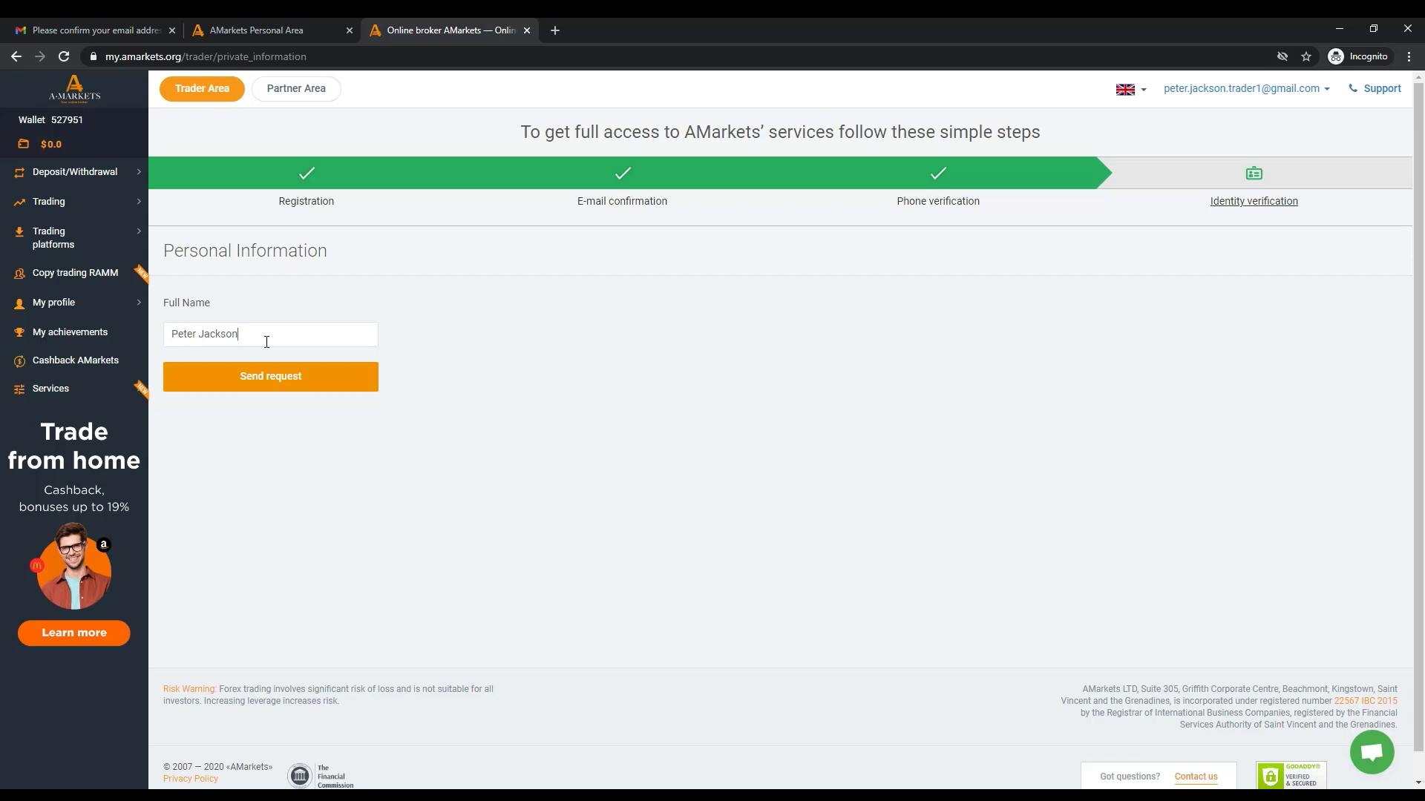
left_click(125, 306)
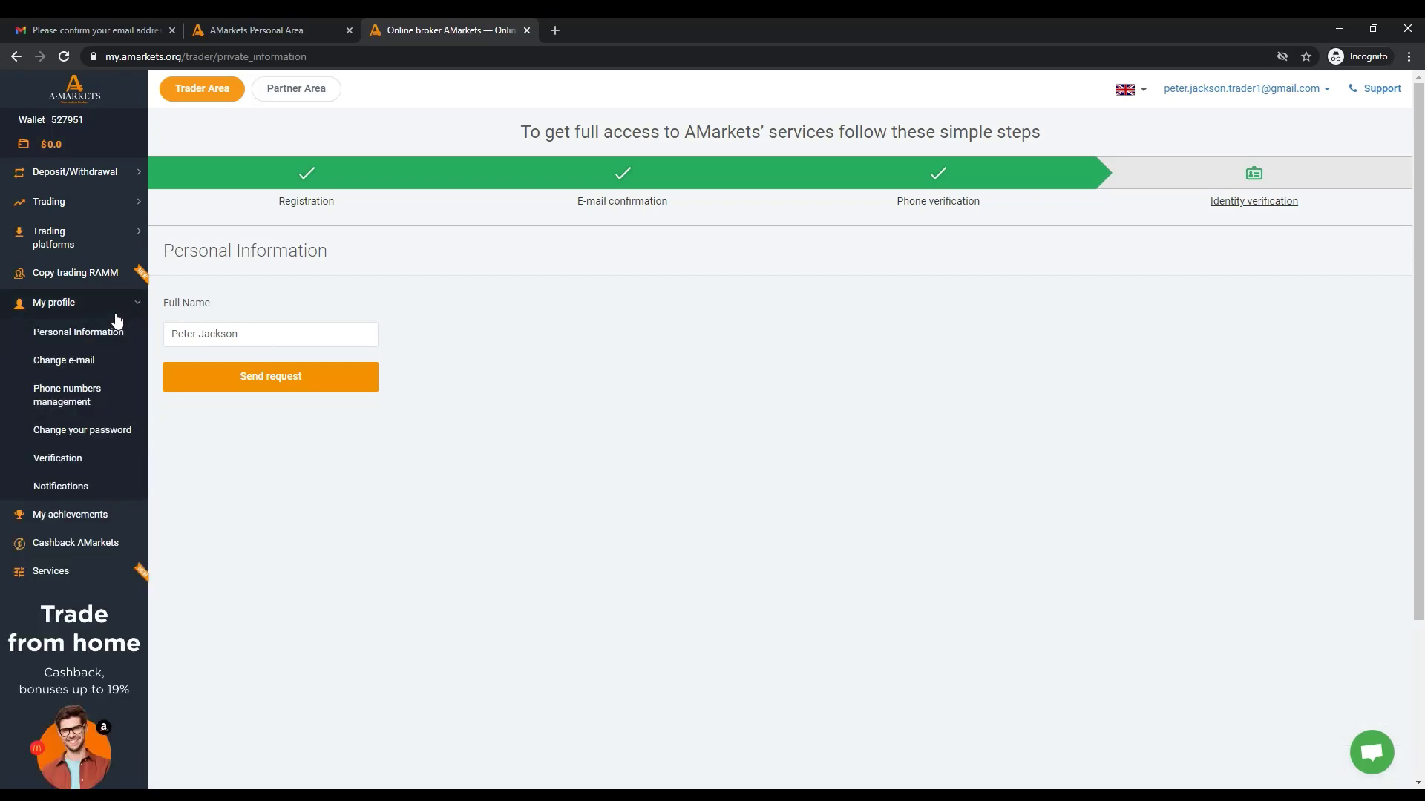
left_click(92, 465)
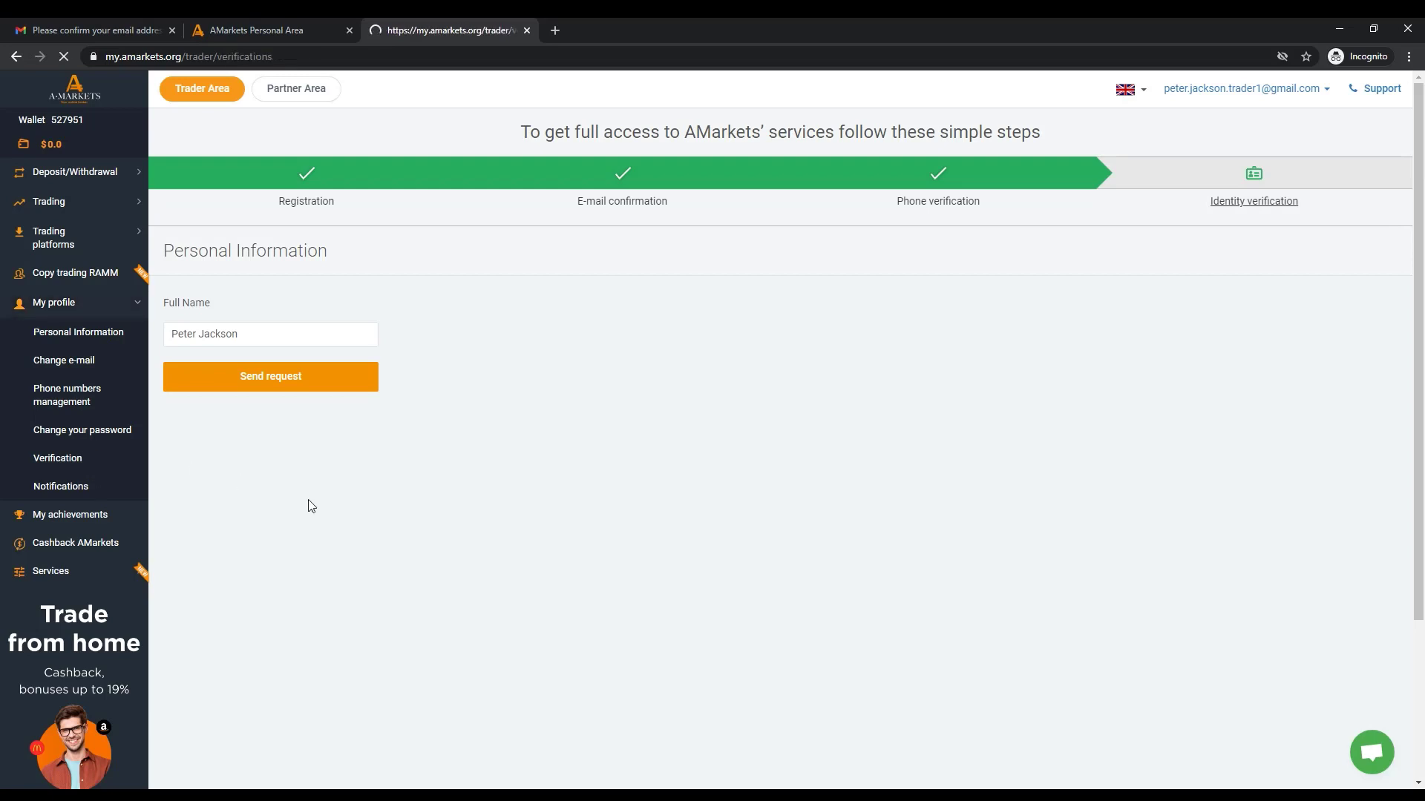
Enter the passport number, issue date 18.11.2013 and birth date, and select Male gender
left_click(269, 319)
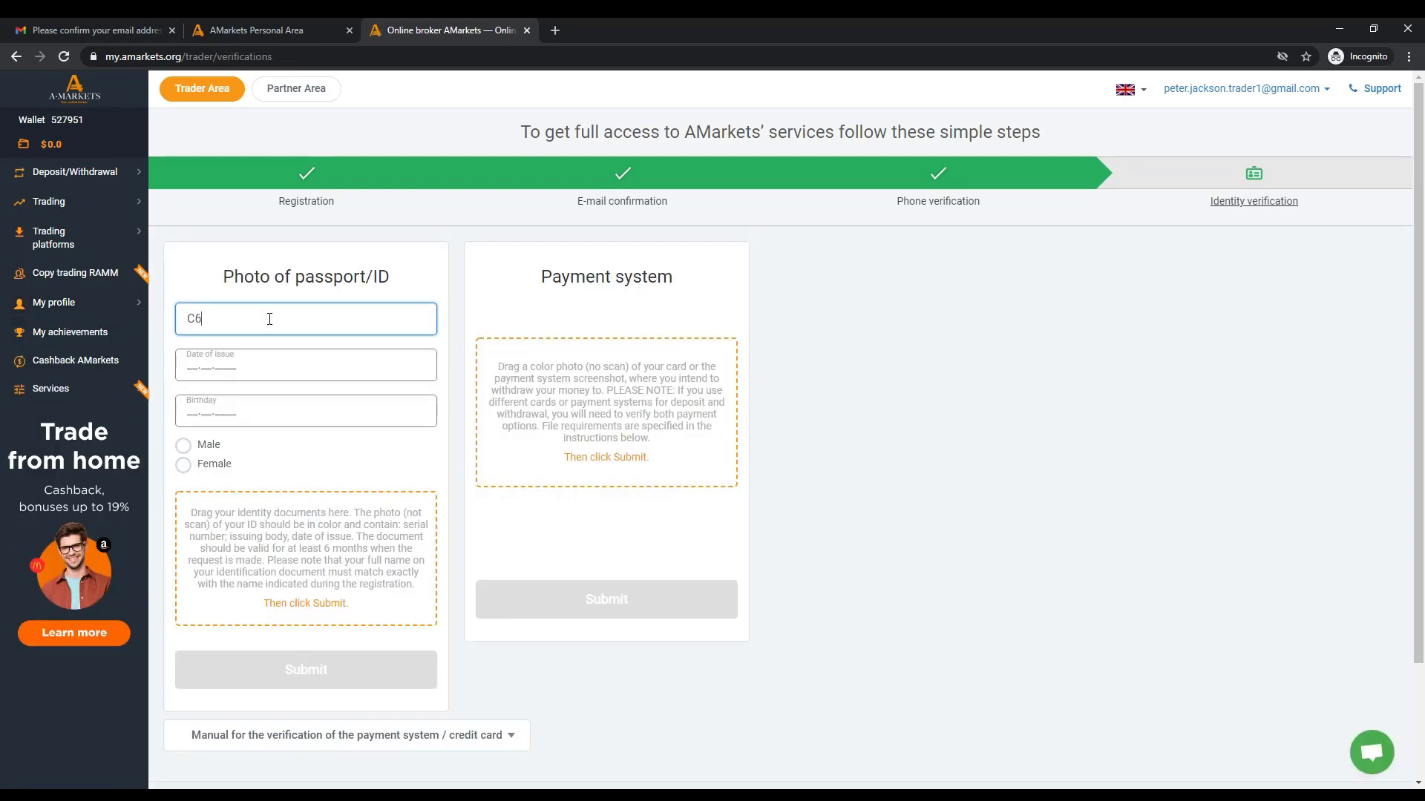
left_click(251, 371)
type("1")
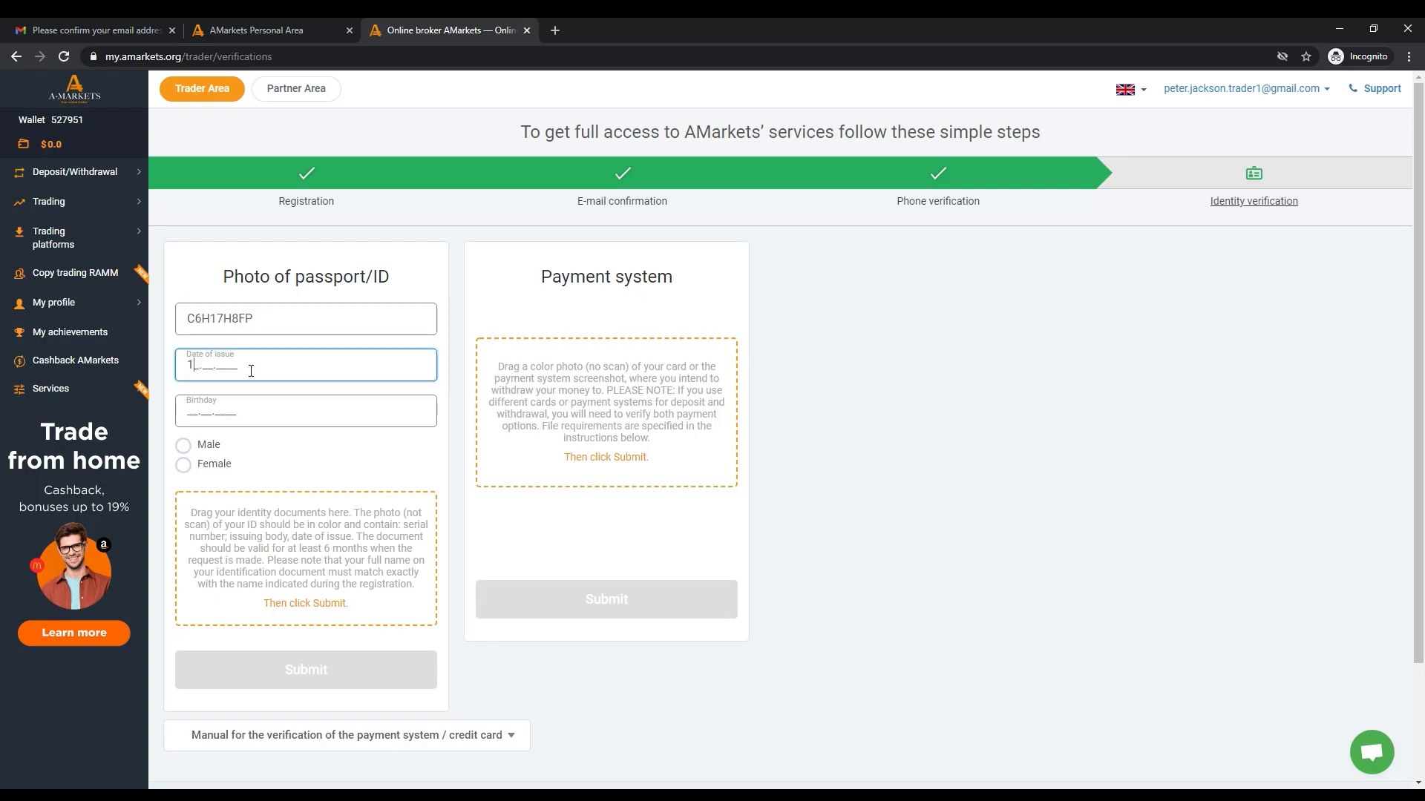
type("8.11.2013")
left_click(241, 417)
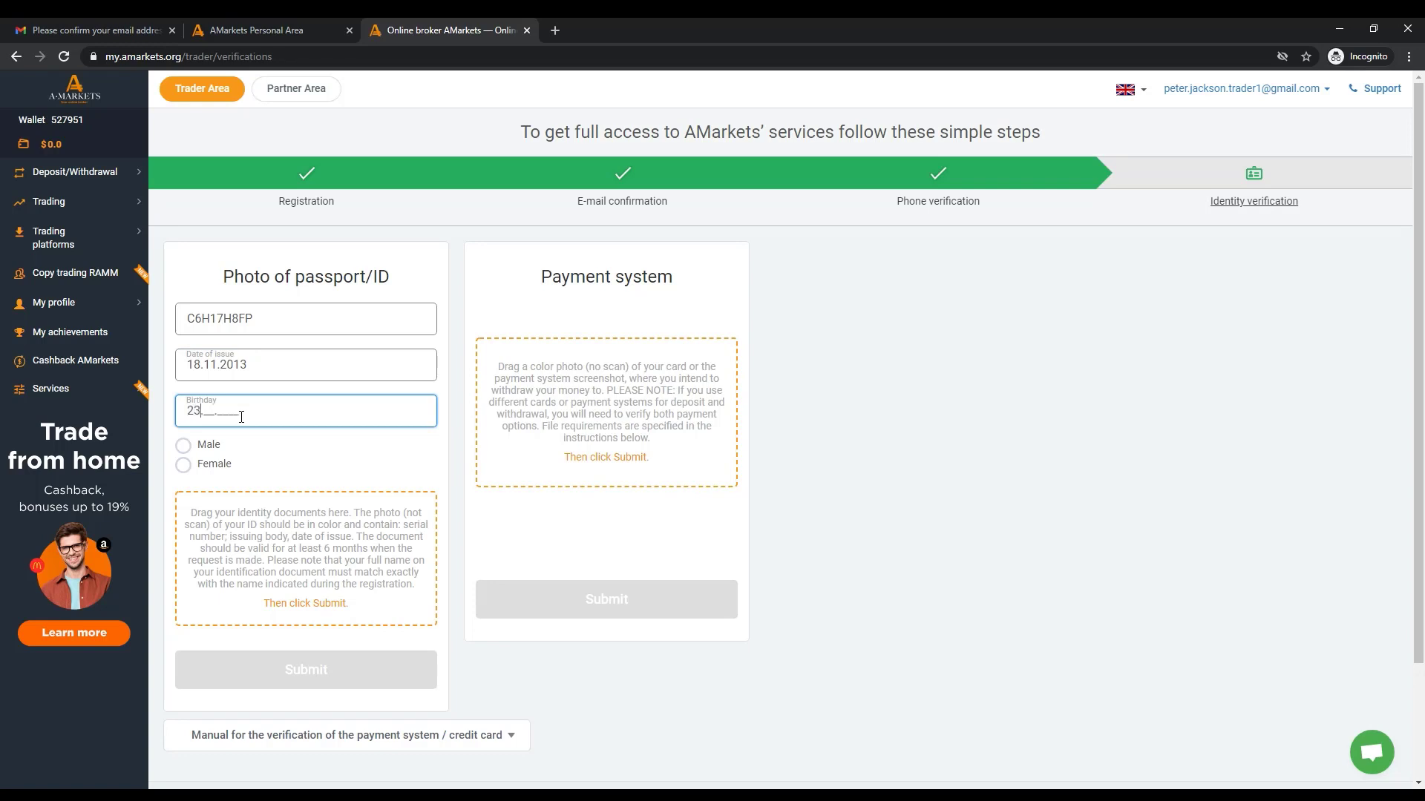
left_click(189, 449)
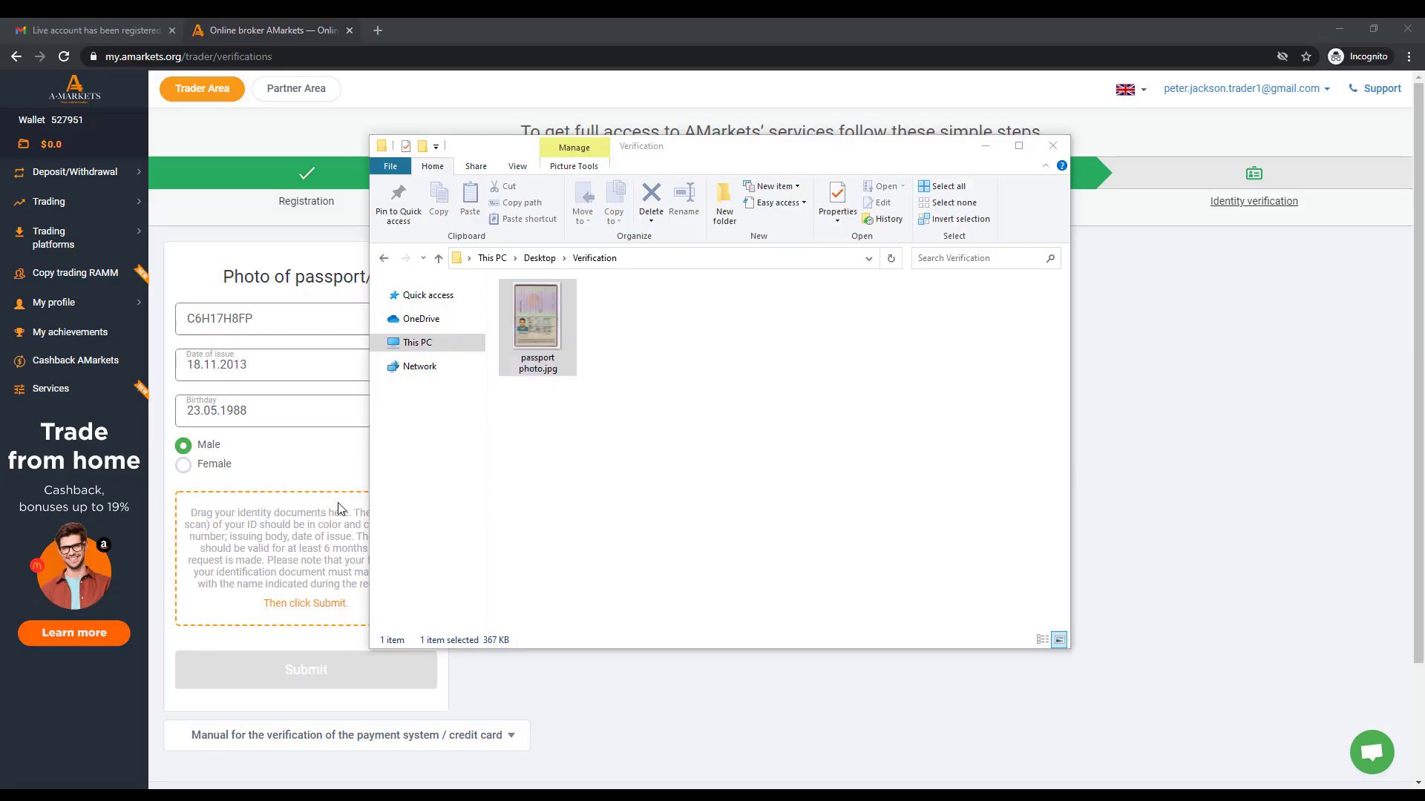
Upload passport photo.jpg, submit the identity form, and reload to see the verified status
left_click_drag(539, 326, 297, 553)
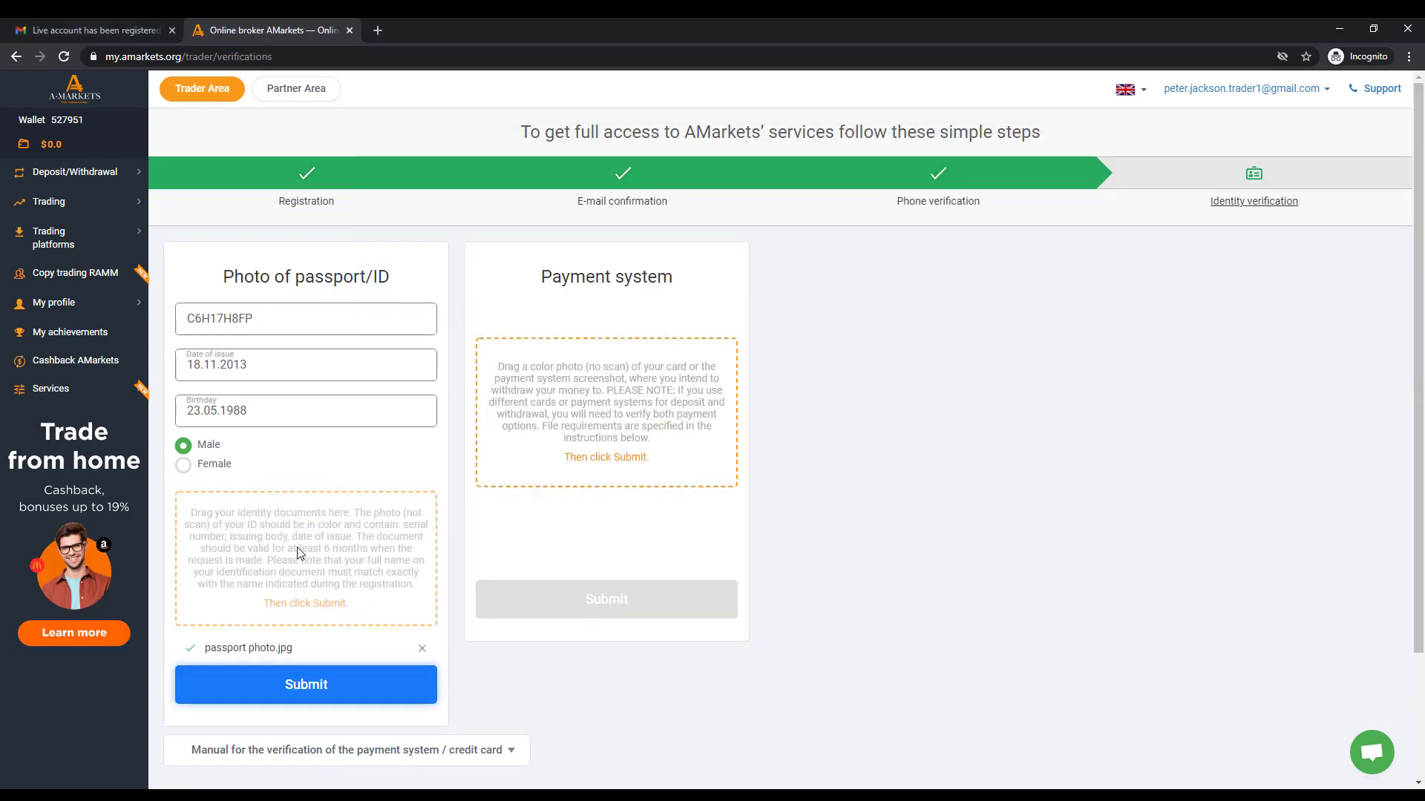
left_click(301, 686)
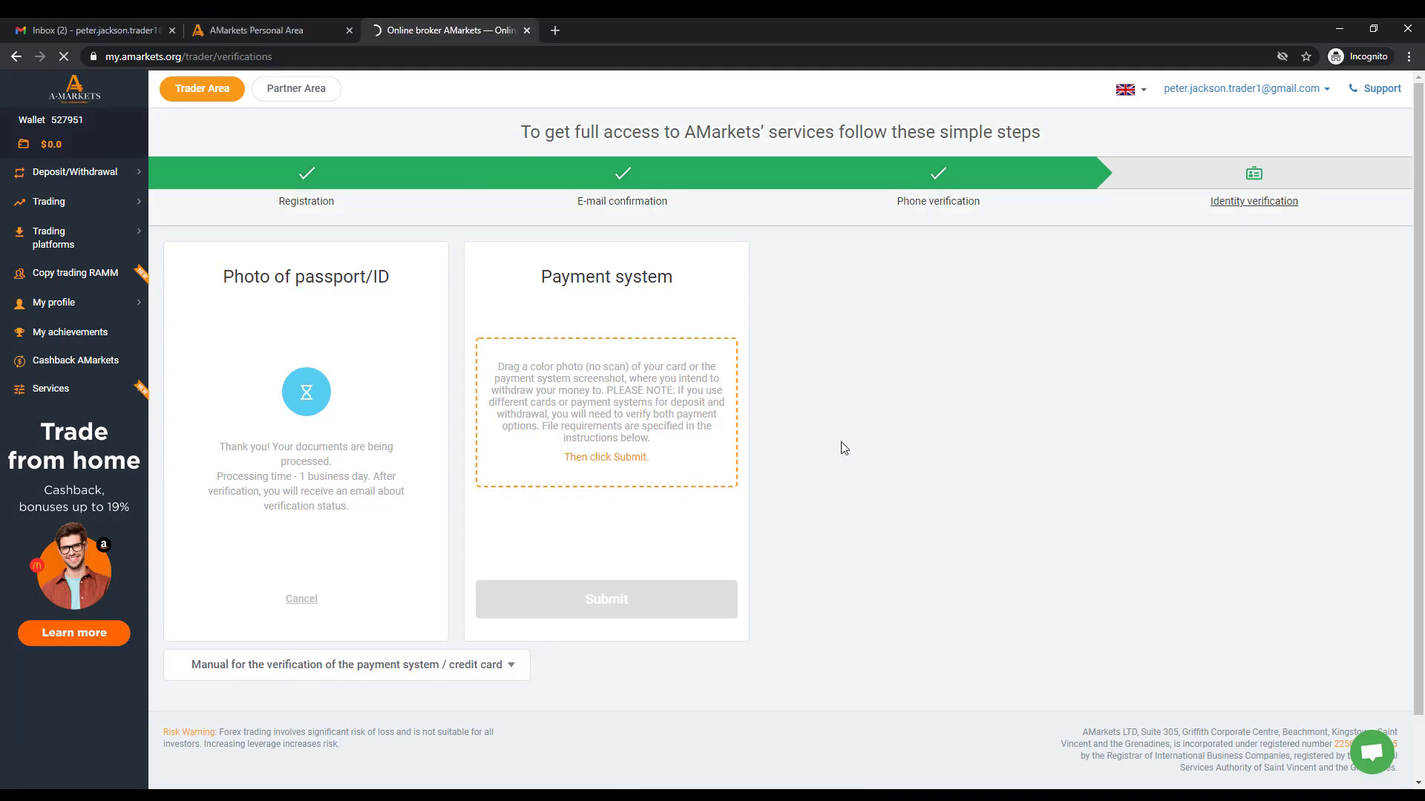
key("F5")
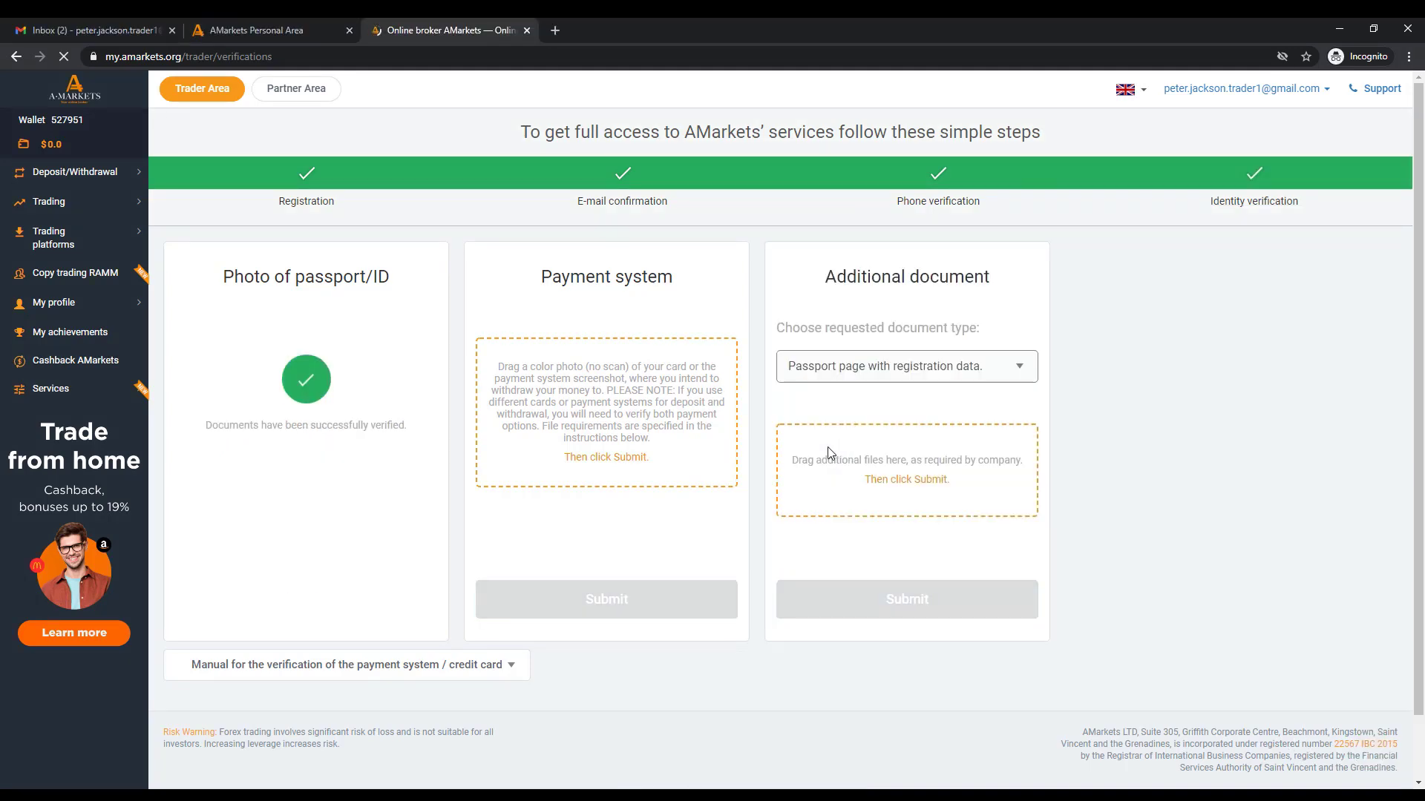
Open and read the 'Successful verification' email from AMarkets in the Gmail inbox
left_click(140, 32)
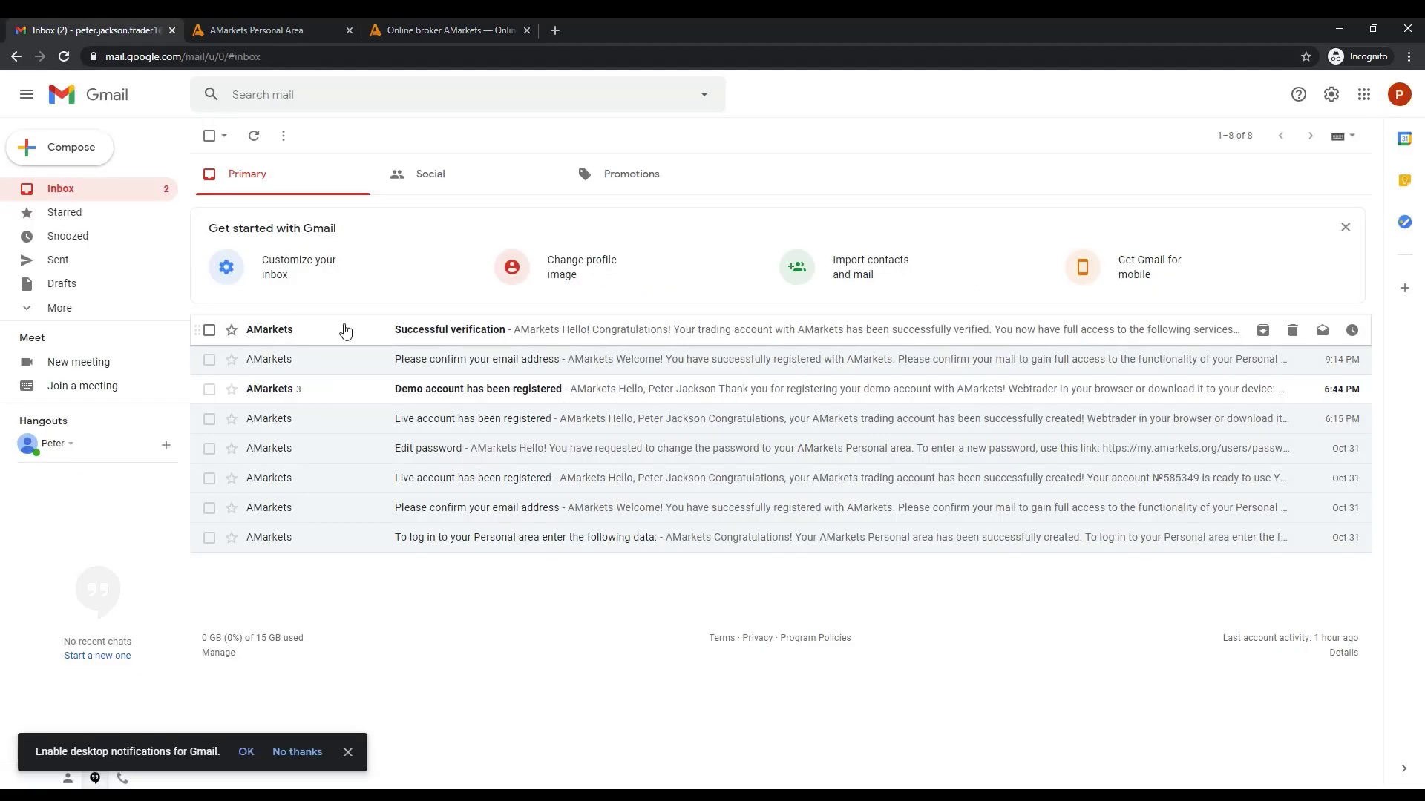
left_click(562, 338)
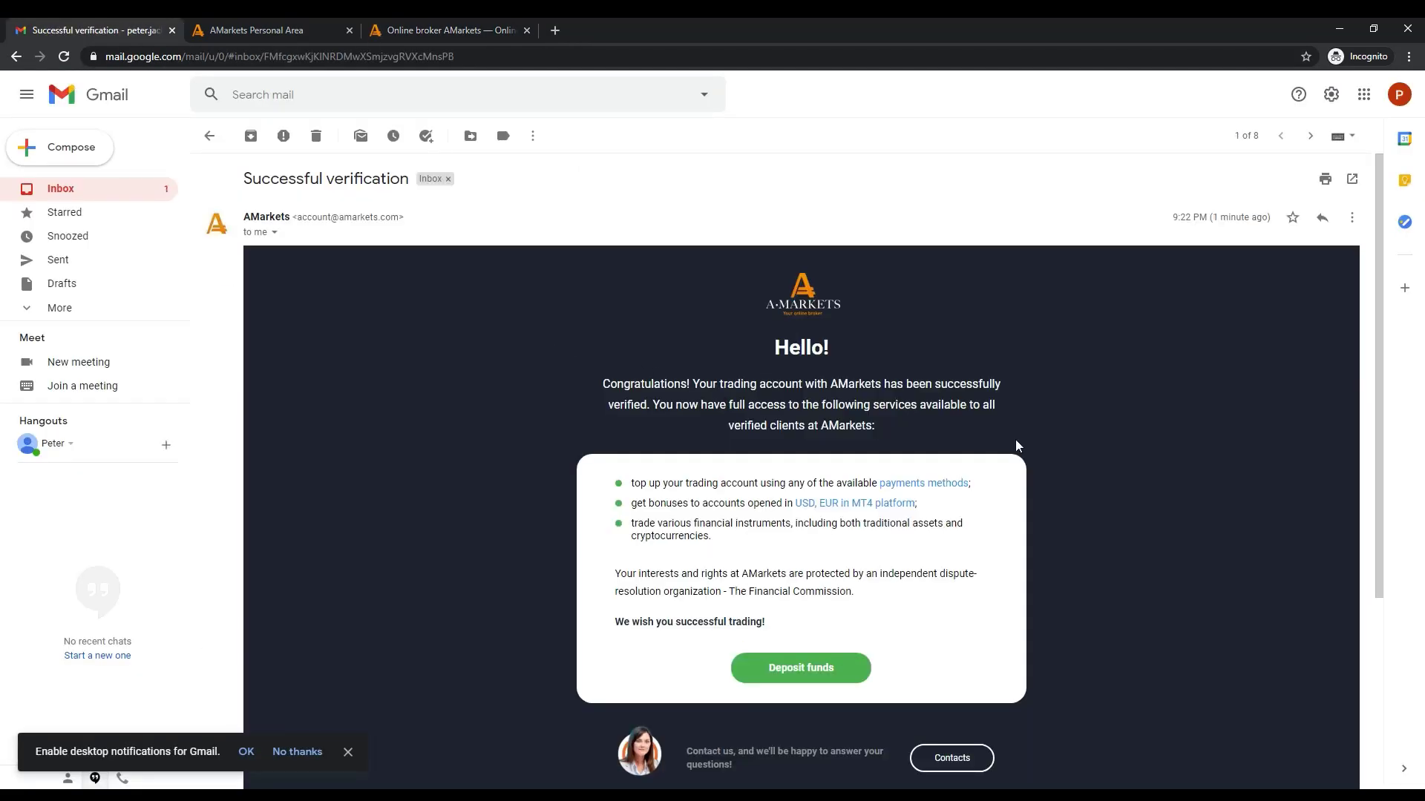
scroll(1017, 446, "down", 1)
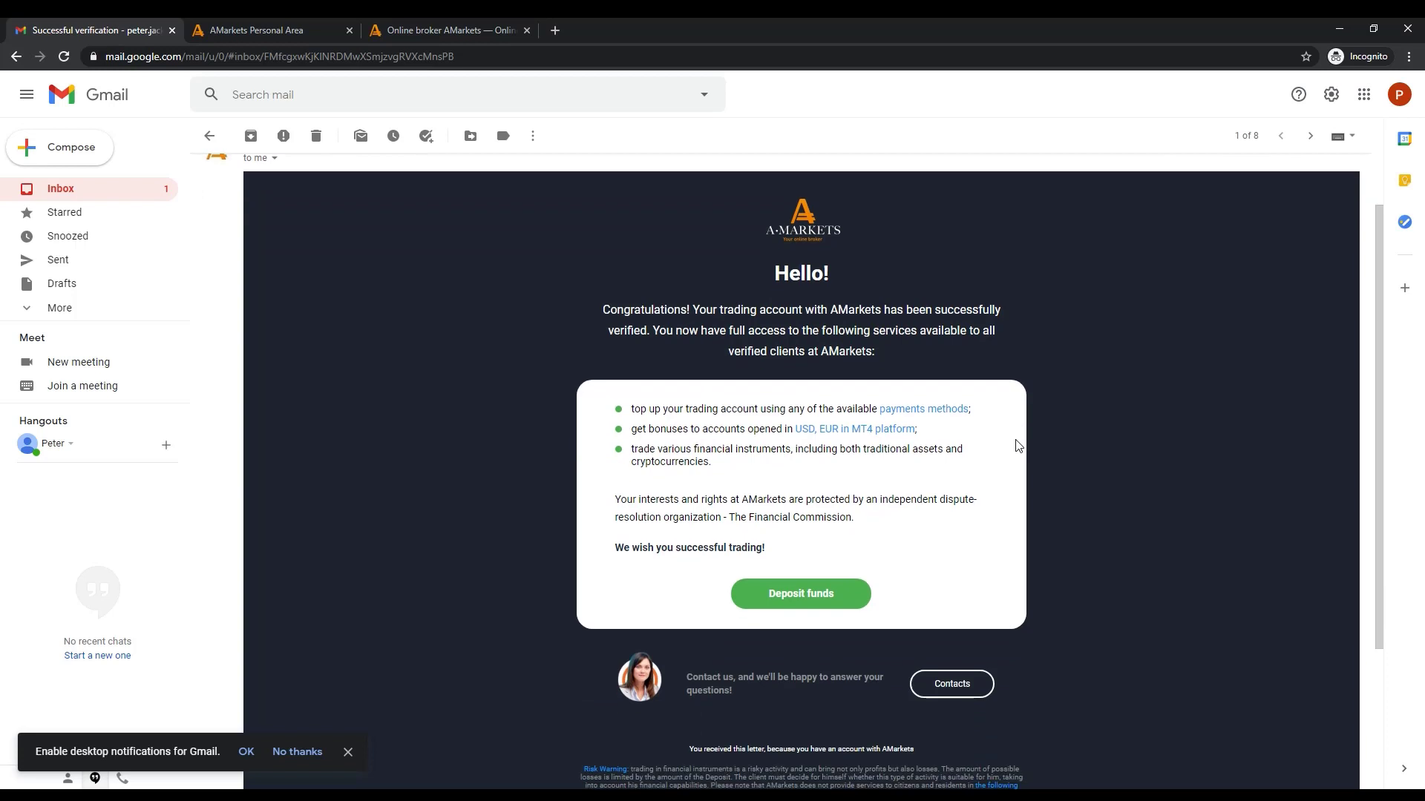